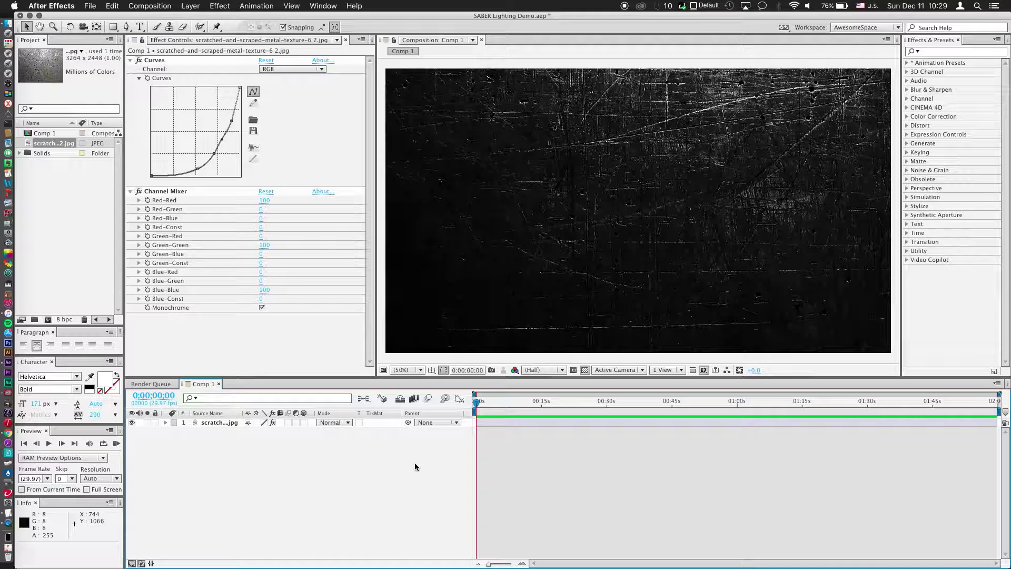
Create a comp-size black solid layer named Saber above the scratched metal texture
key(super+y)
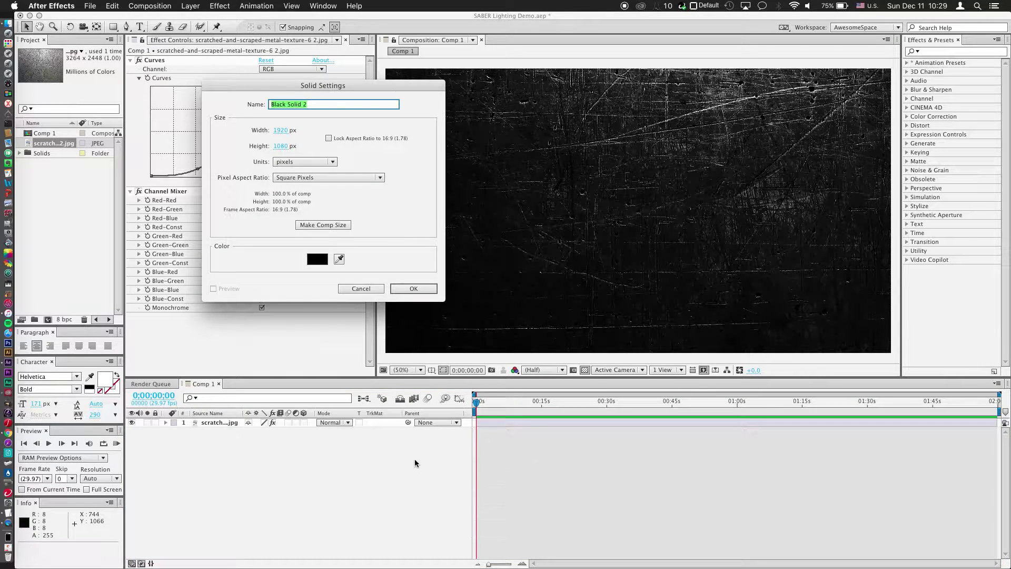
text(Sabr)
text(er)
key(Return)
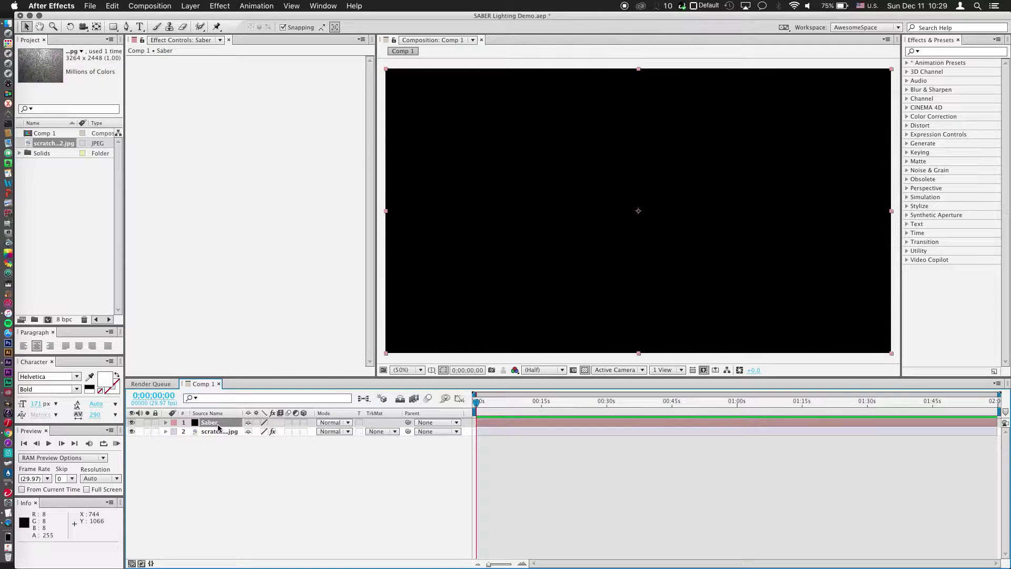
Apply the Saber effect to the Saber solid and set its Composite Settings to Transparent
key(ctrl+space)
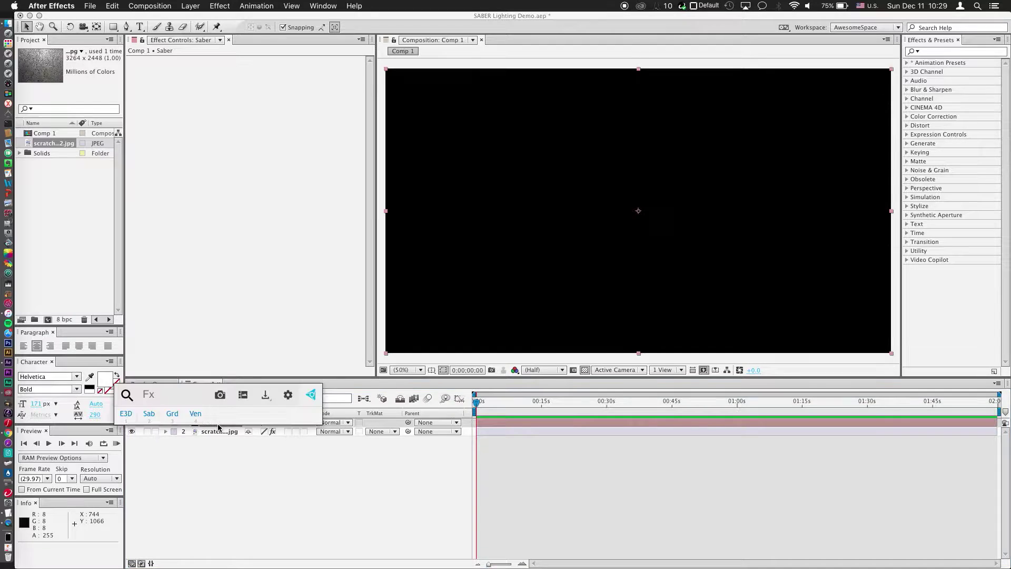
text(saber)
key(Return)
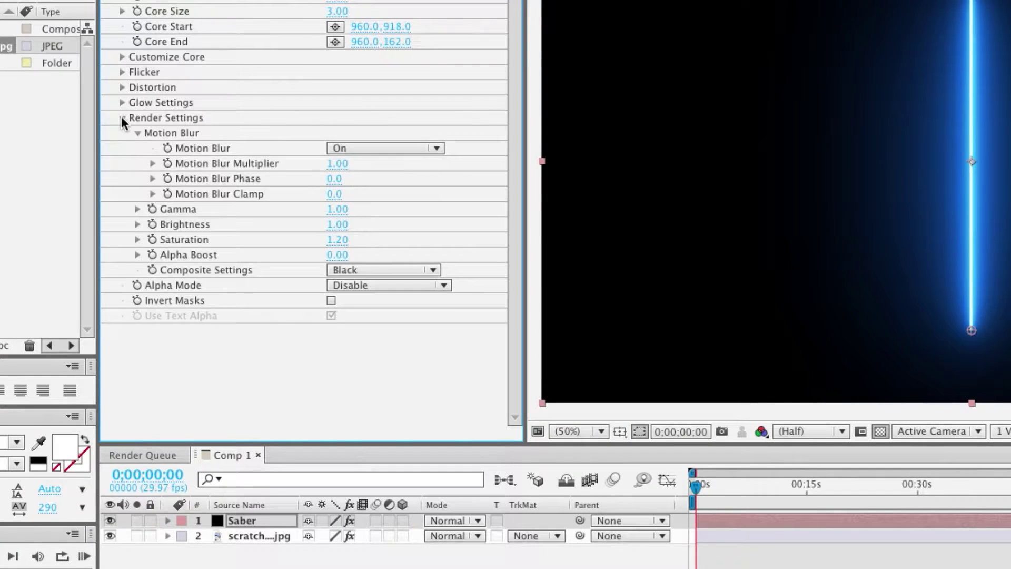
click(369, 270)
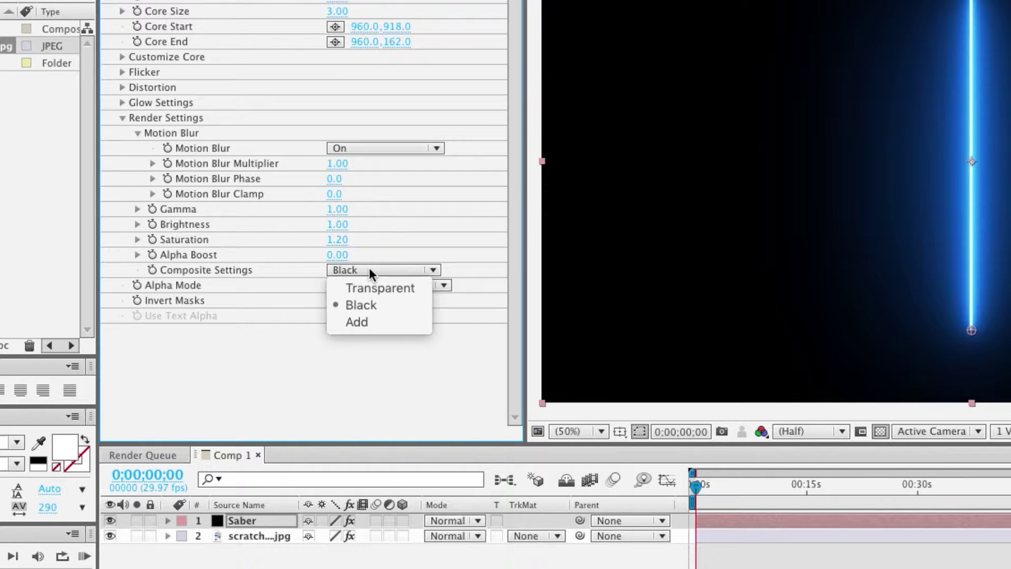
click(421, 289)
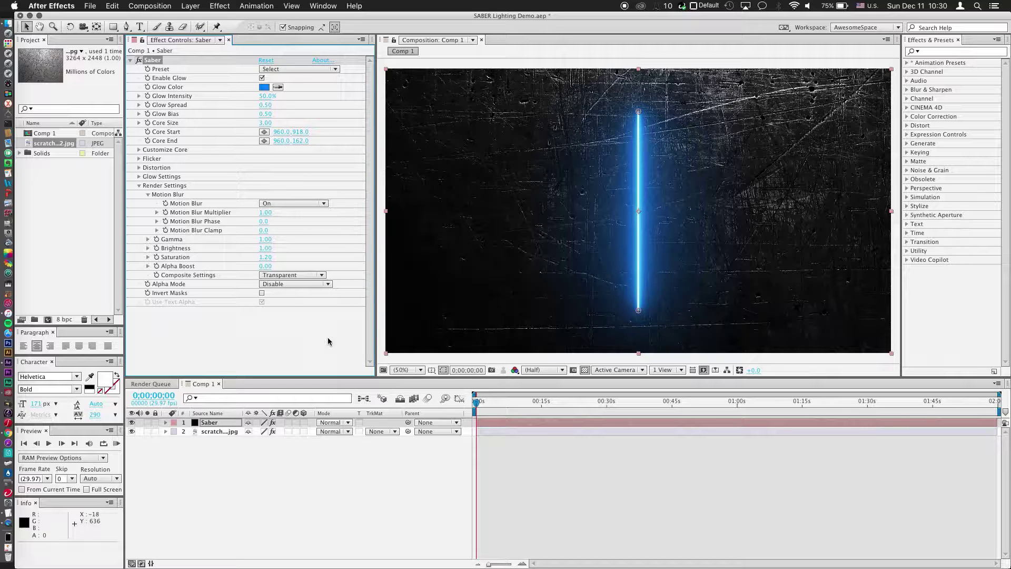
Lay the saber beam across the lower part of the frame, with Core End at about -14, 1044 and Core Start at about 1932, 1034
drag(638, 111, 636, 111)
drag(569, 269, 382, 347)
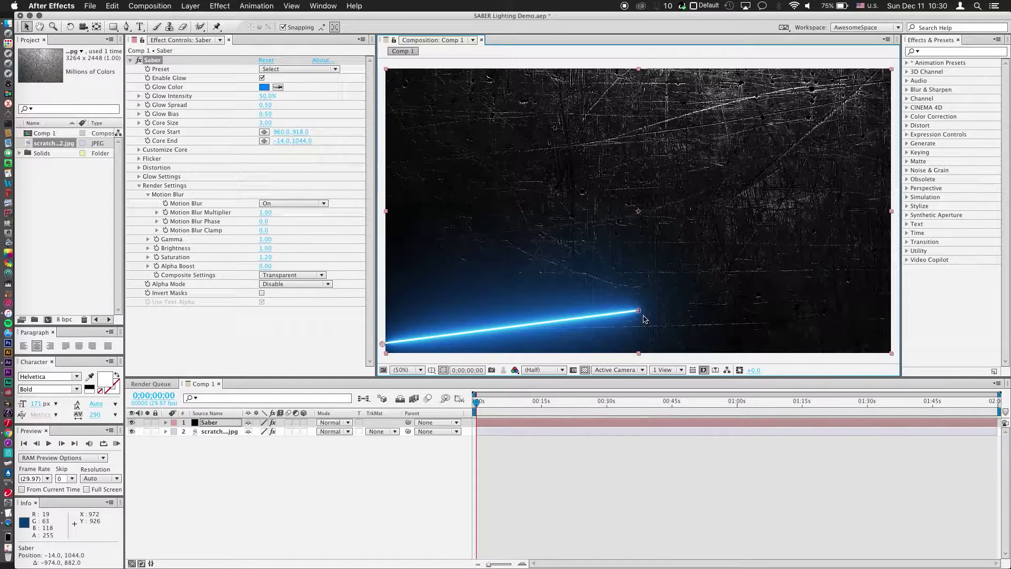
drag(639, 312, 894, 342)
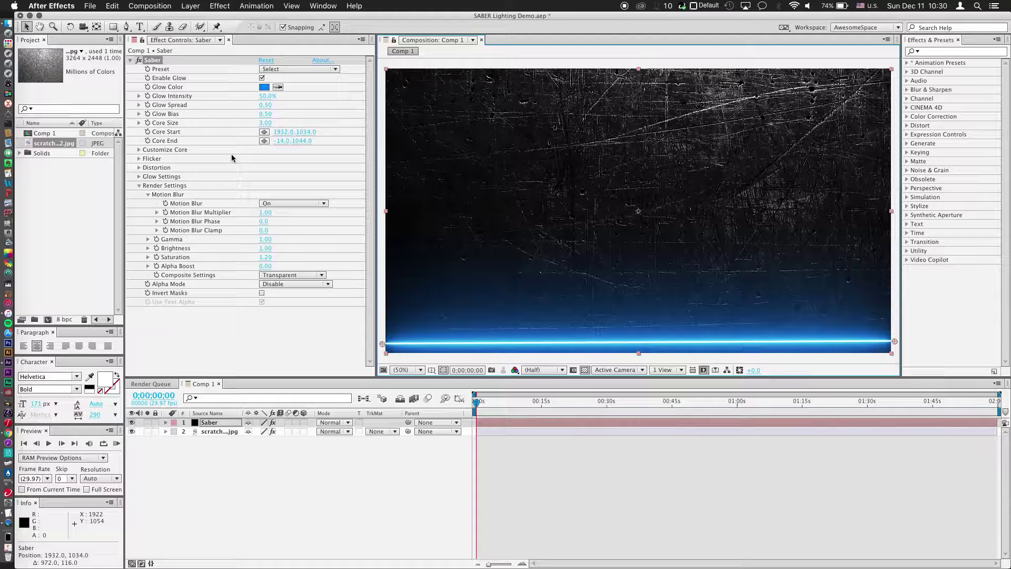
Change the saber's Glow Color to pure red, FF0000
click(264, 87)
drag(284, 129, 281, 70)
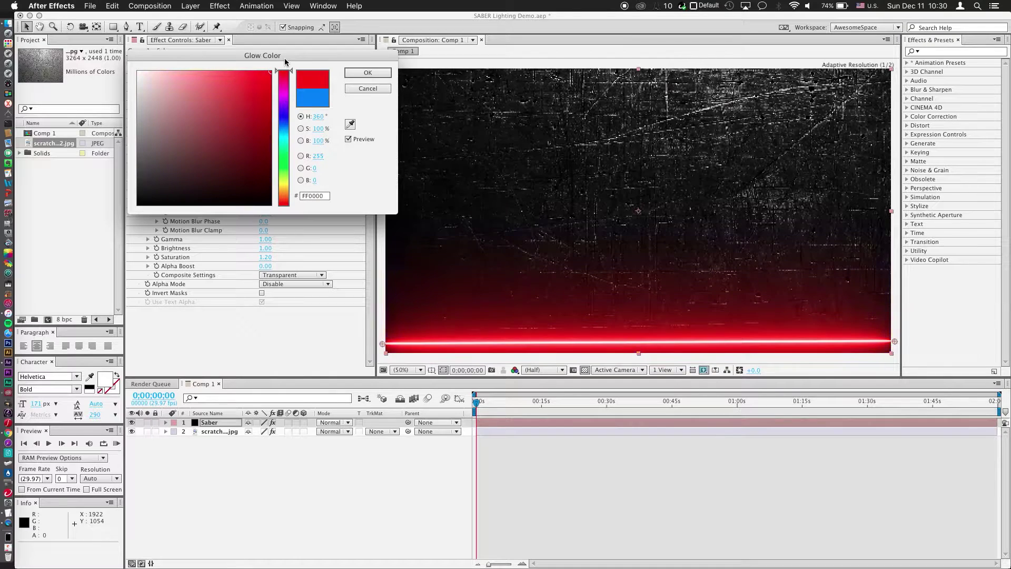
click(367, 73)
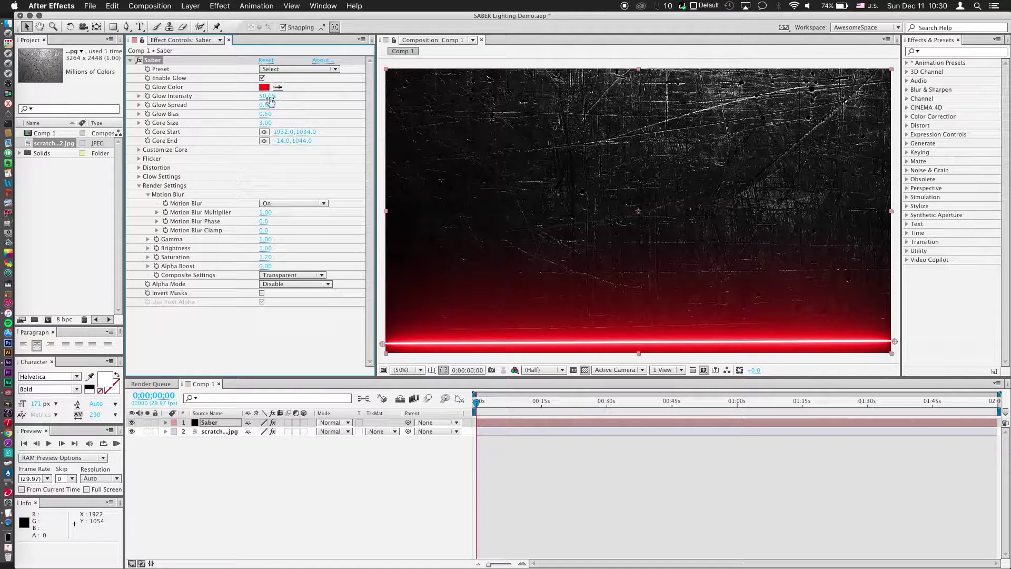
Set the saber's Glow Intensity to 350% and raise its Glow Spread to about 1.42
click(266, 97)
text(350)
key(Return)
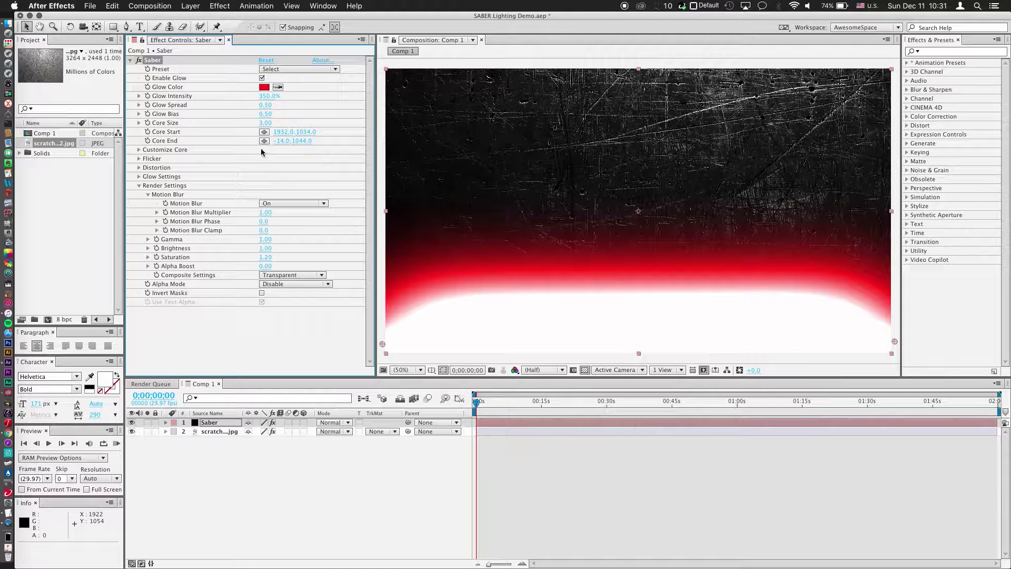
drag(269, 103, 343, 106)
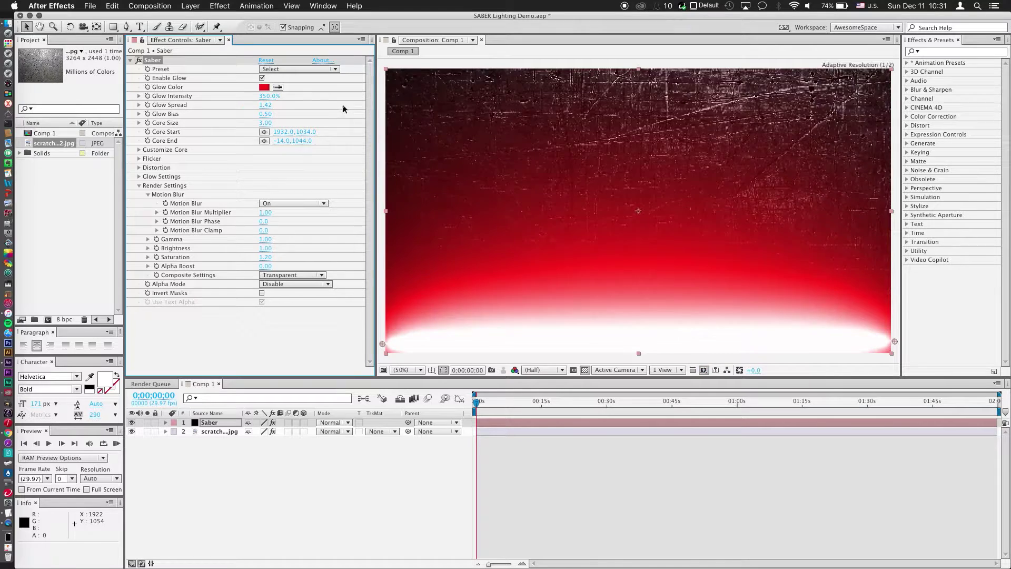
Set the saber's Core Size to 2 and deselect the layer
click(264, 122)
text(2)
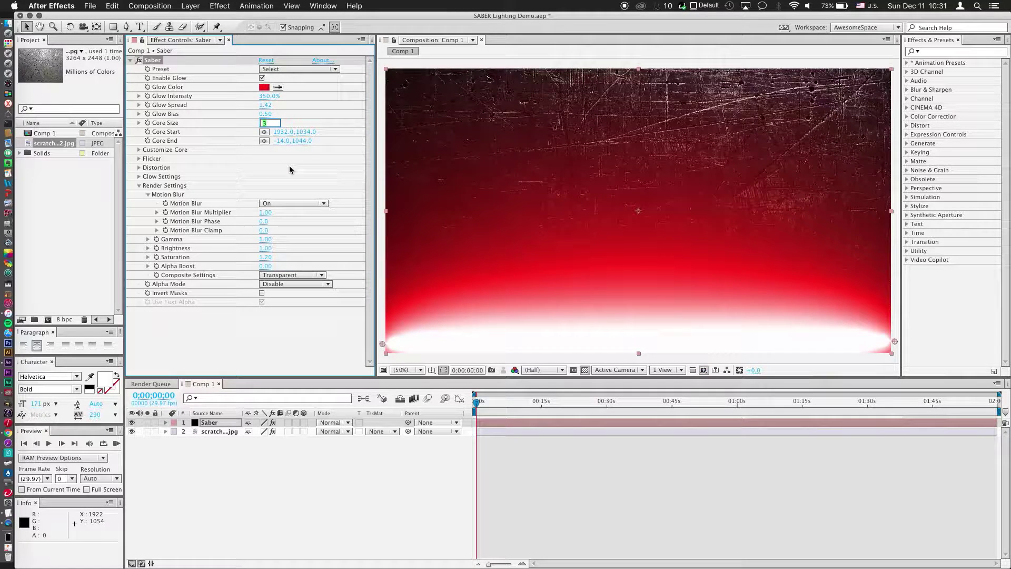
key(Return)
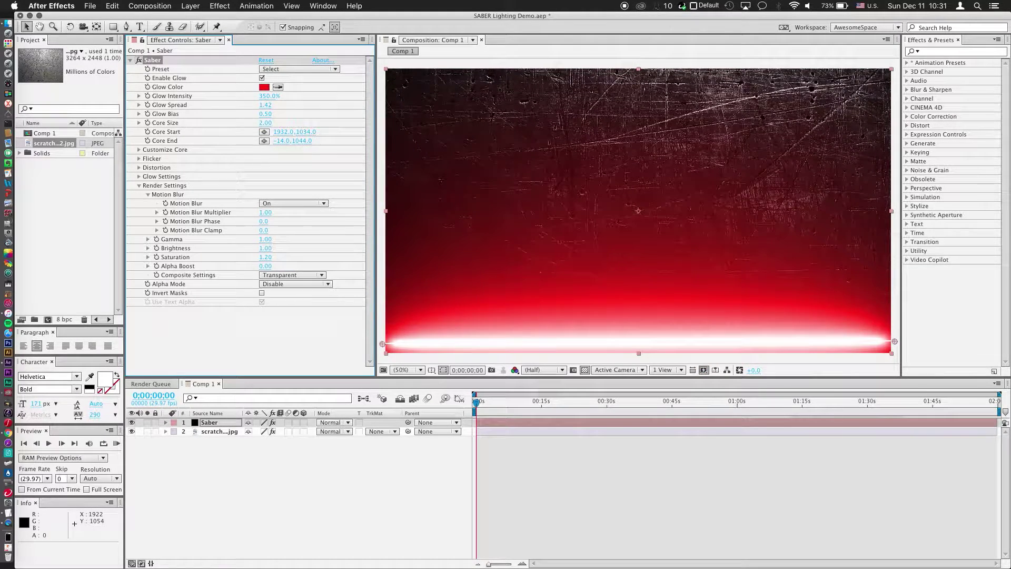
click(396, 510)
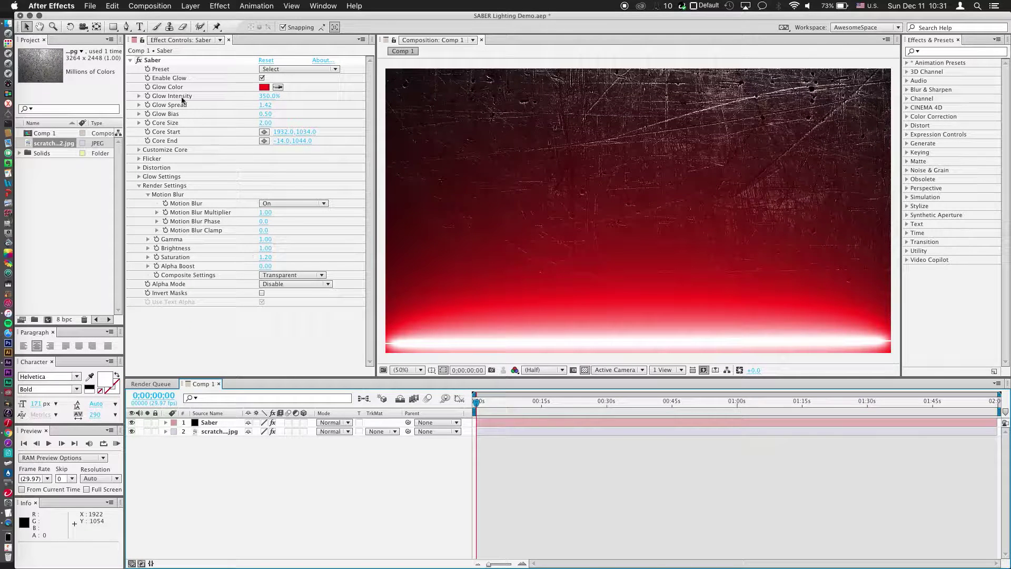
Lower the beam to the frame's bottom edge, with Core Start at about 1942, 1076 and Core End at about -34, 1076
click(400, 326)
drag(383, 345, 383, 355)
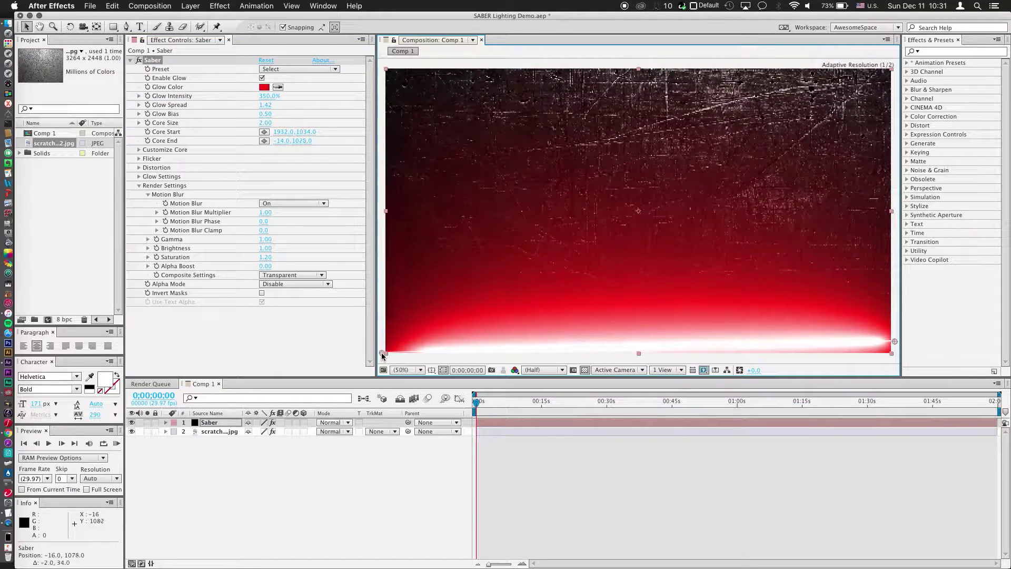
drag(894, 342, 897, 355)
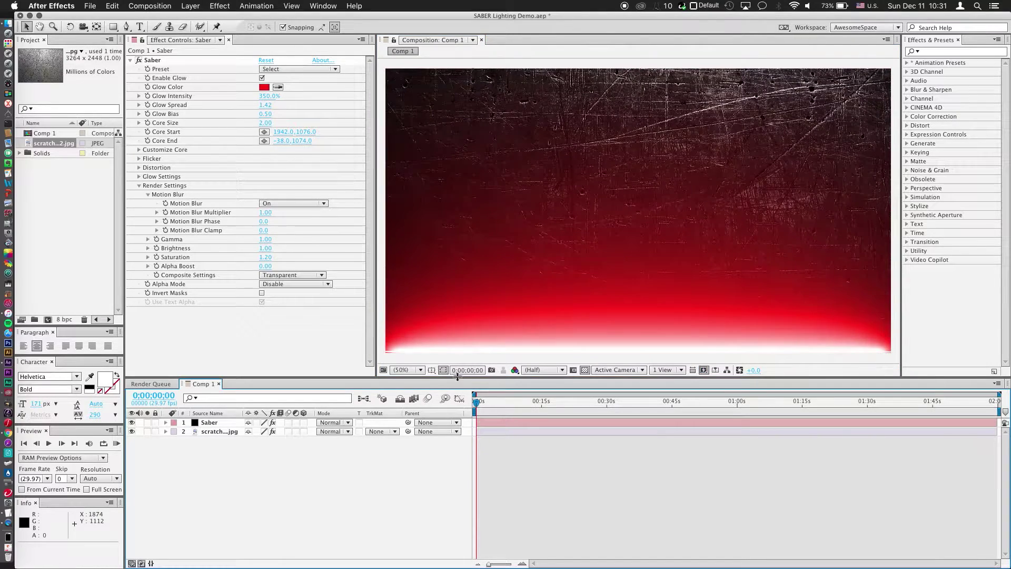
drag(377, 350, 379, 352)
click(399, 478)
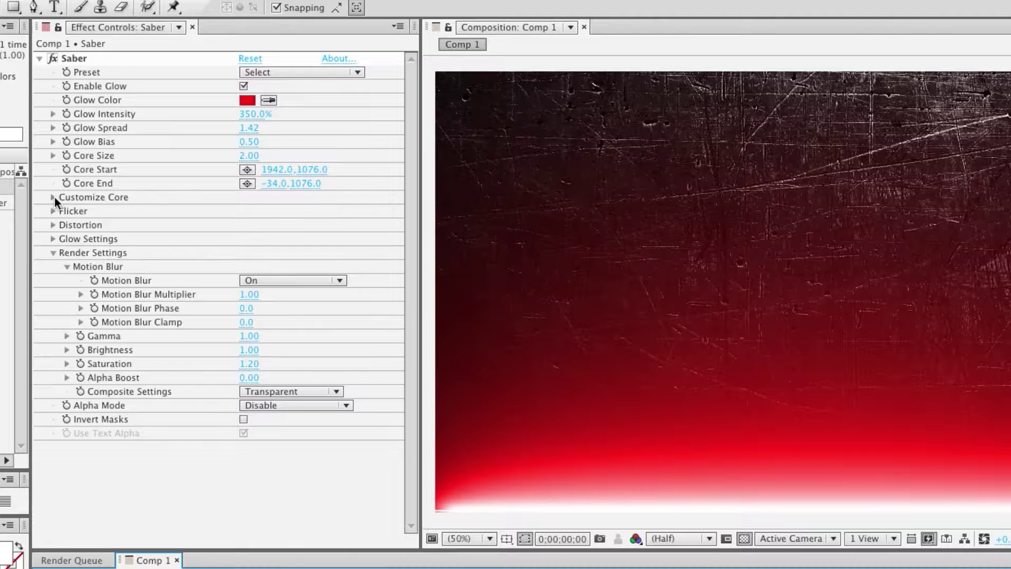
Set both the Start Size and the End Size in the saber's Customize Core settings to 50%
click(53, 197)
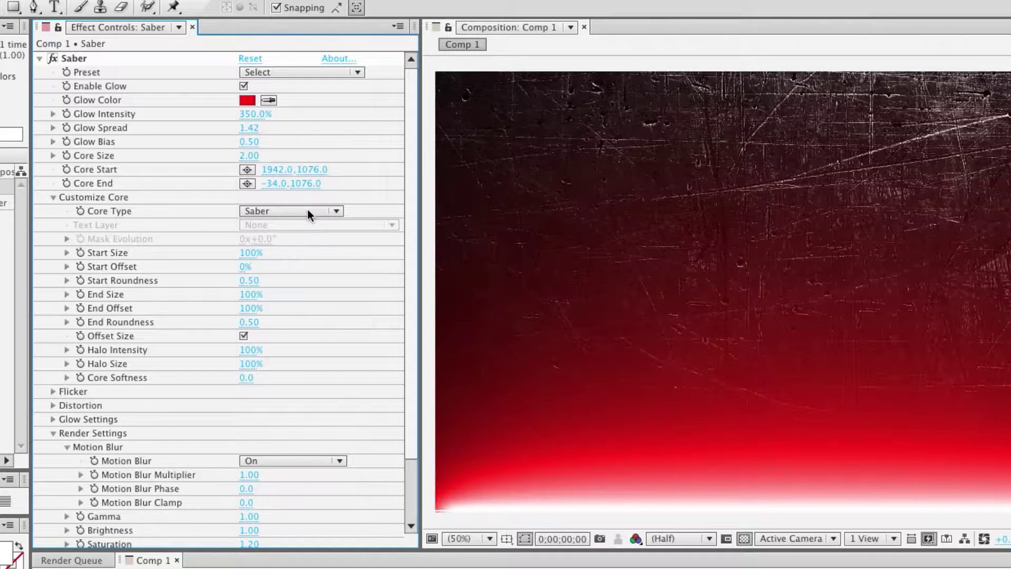
drag(250, 254, 234, 255)
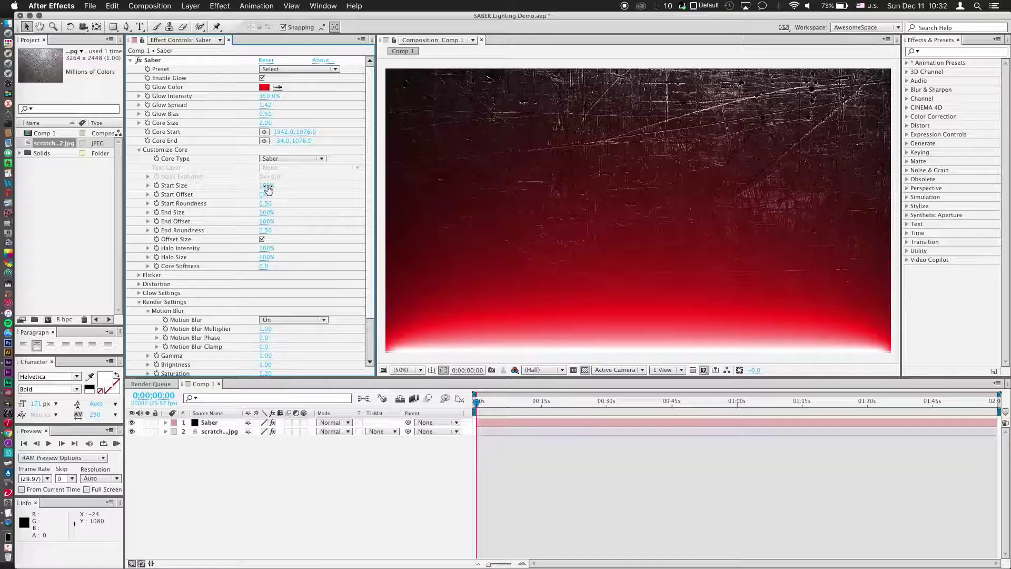
drag(253, 187, 233, 193)
click(264, 185)
text(50)
key(Return)
click(268, 212)
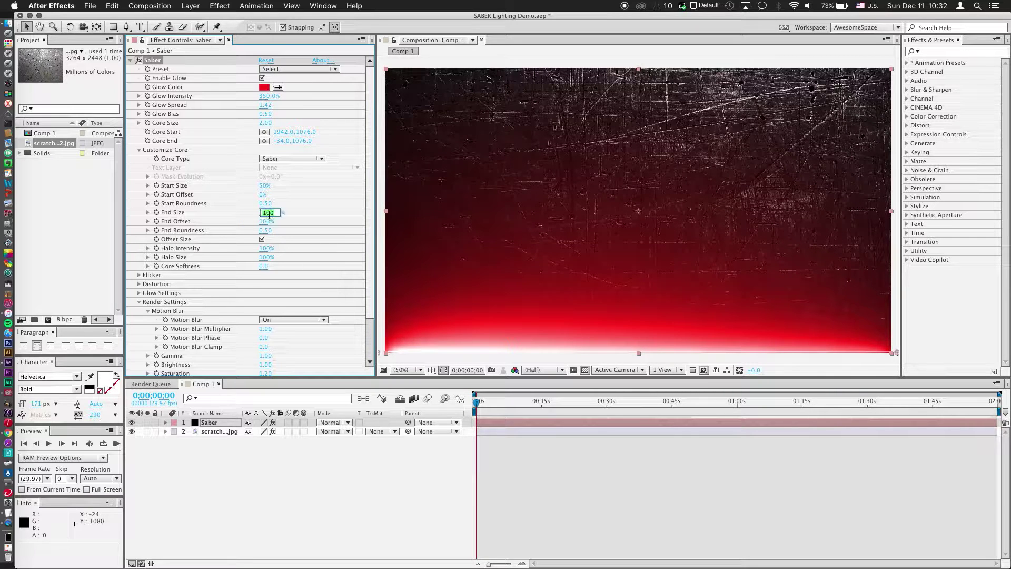
text(50)
key(Return)
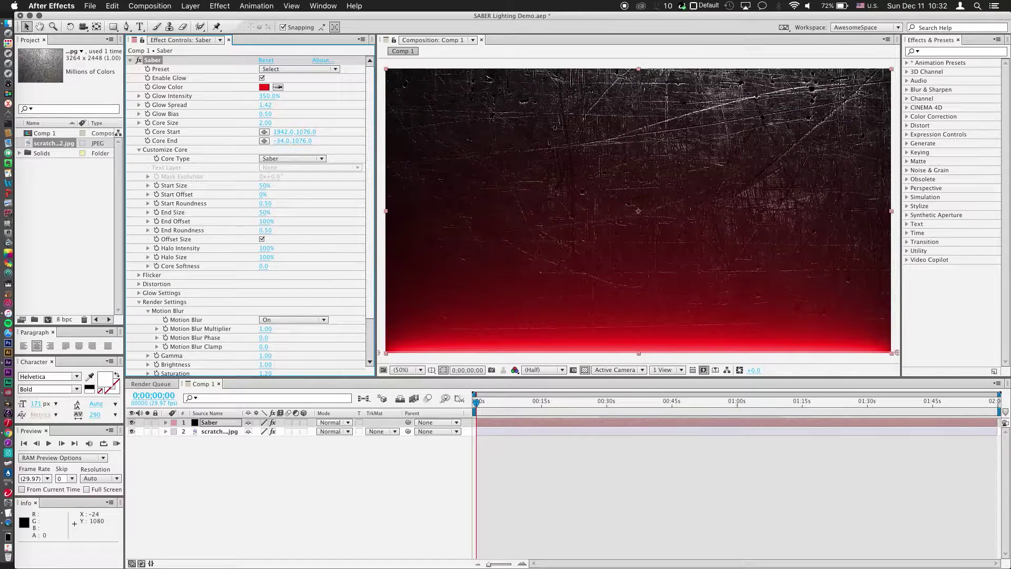
click(396, 457)
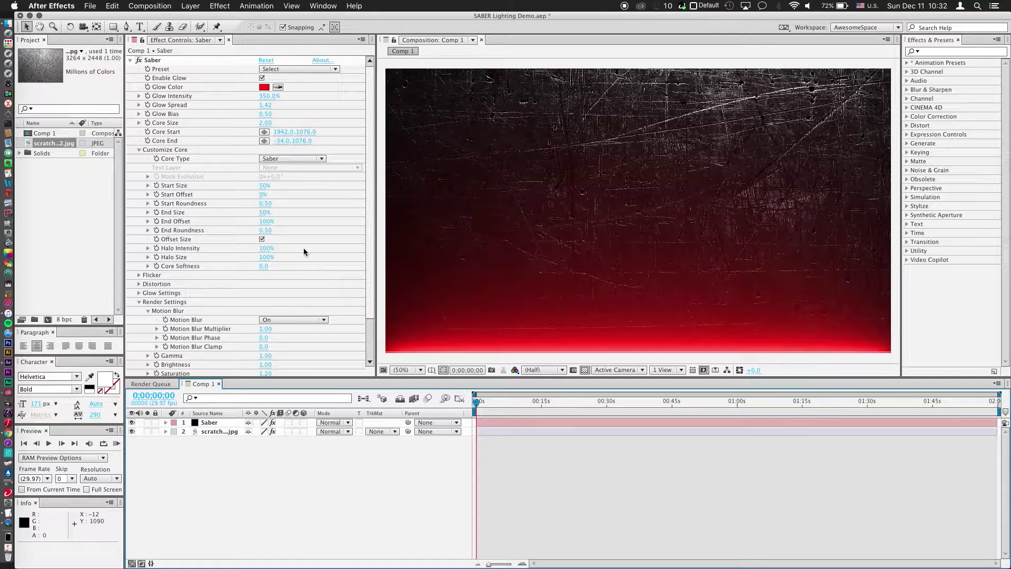
mouse_move(266, 203)
mouse_down()
mouse_move(281, 203)
mouse_move(264, 207)
mouse_up()
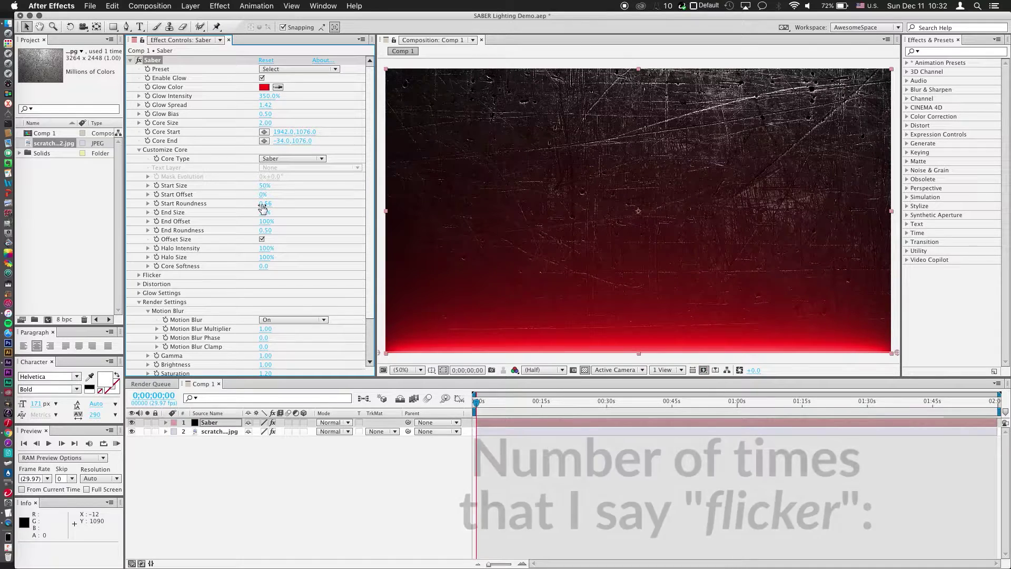
key(cmd+z)
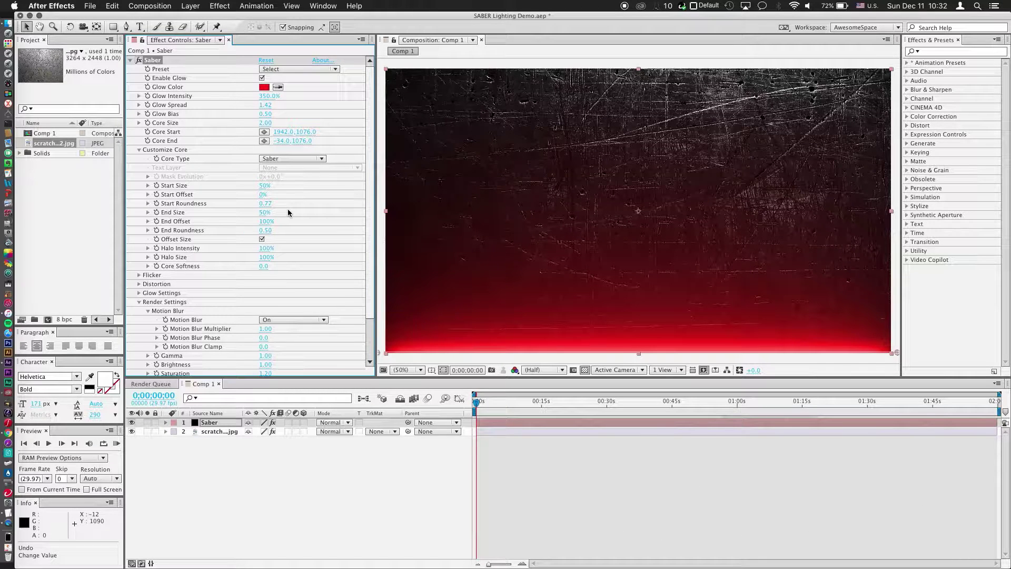
key(cmd+z)
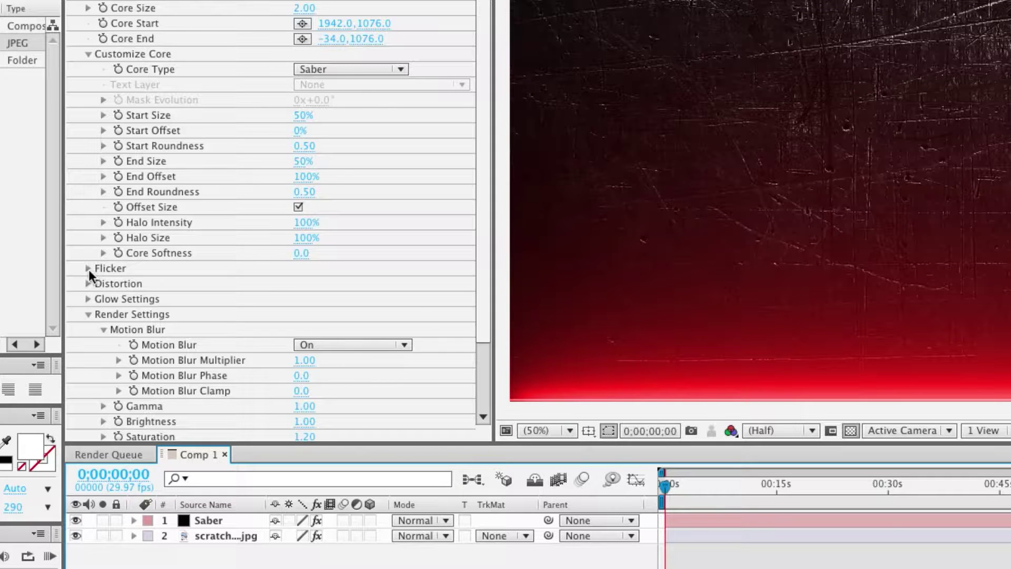
Set the saber's Flicker Intensity to 120%
click(88, 268)
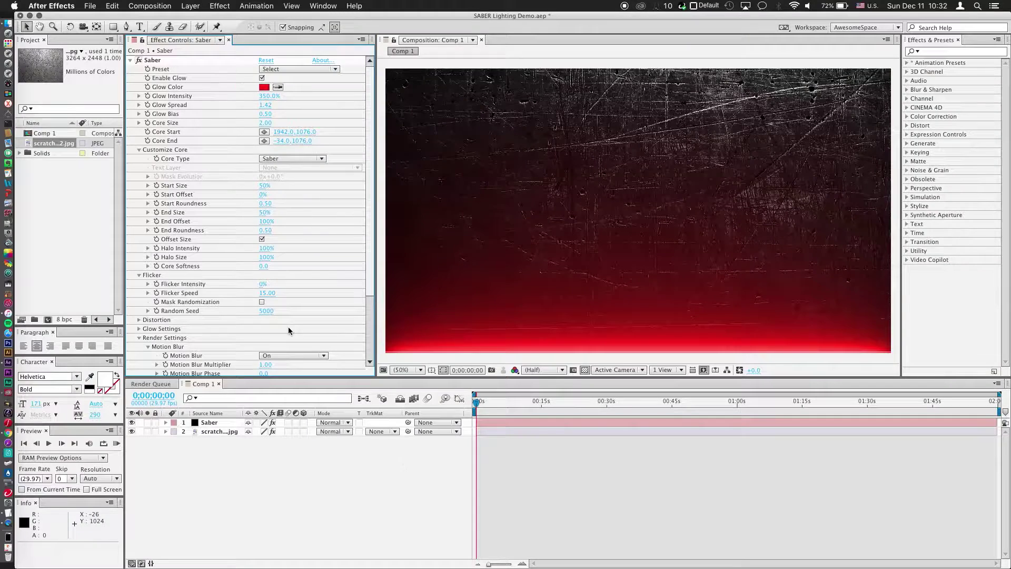
scroll(400, 315, down, 3)
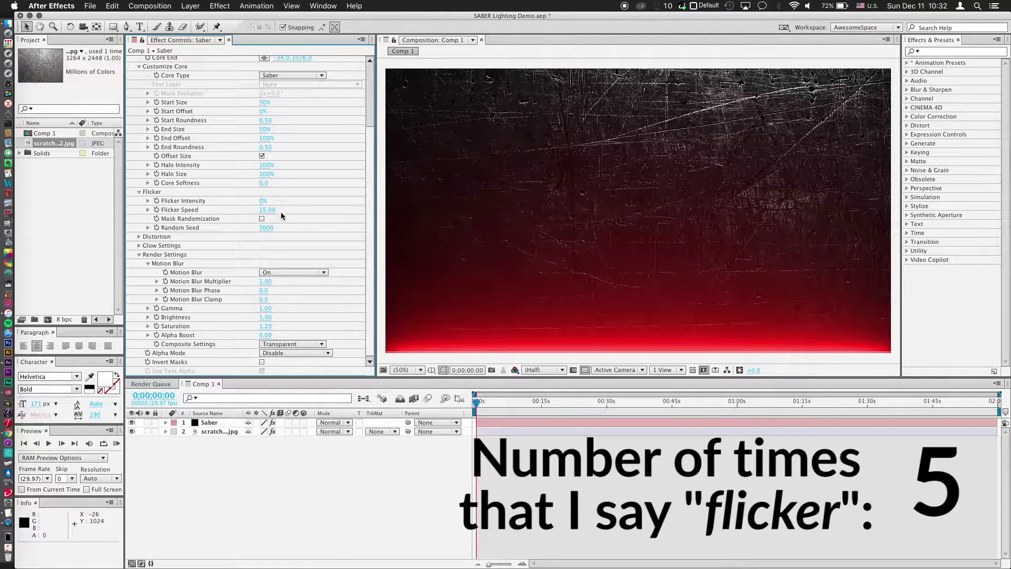
click(263, 200)
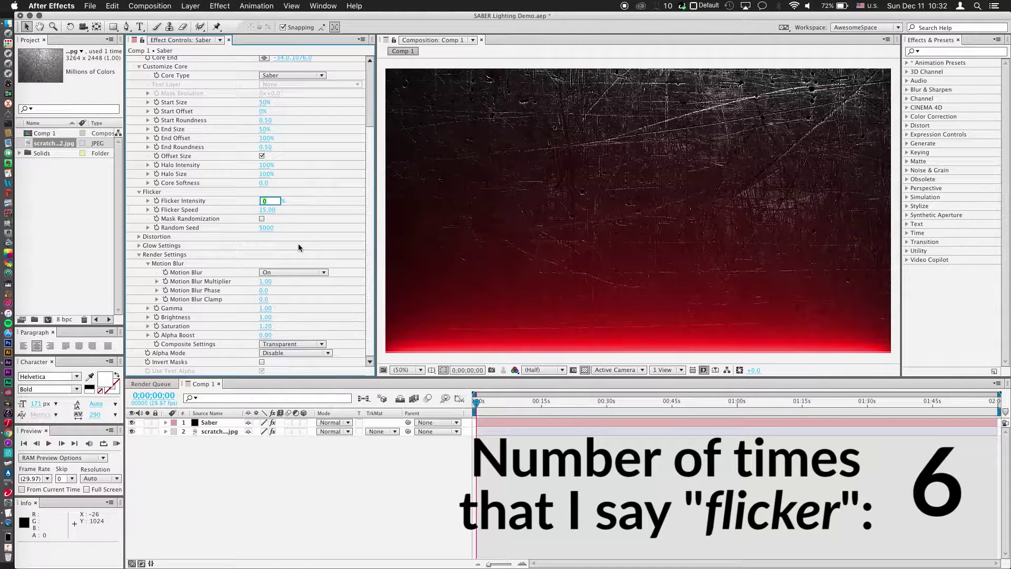
text(120)
key(Return)
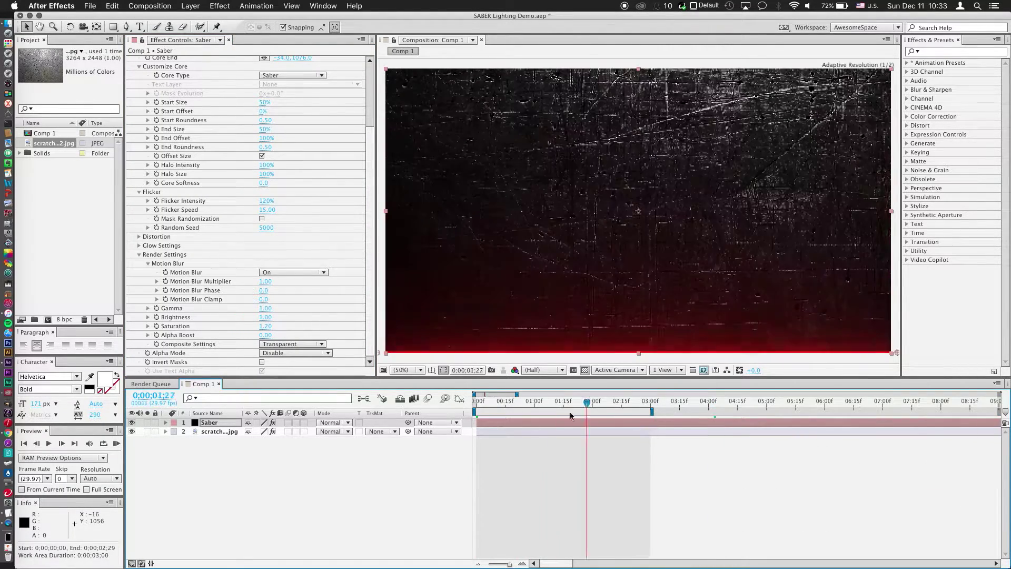
Set the flicker's speed to 20 and its Random Seed to 12000, previewing the flickering light in the three-second work area
key(KP_0)
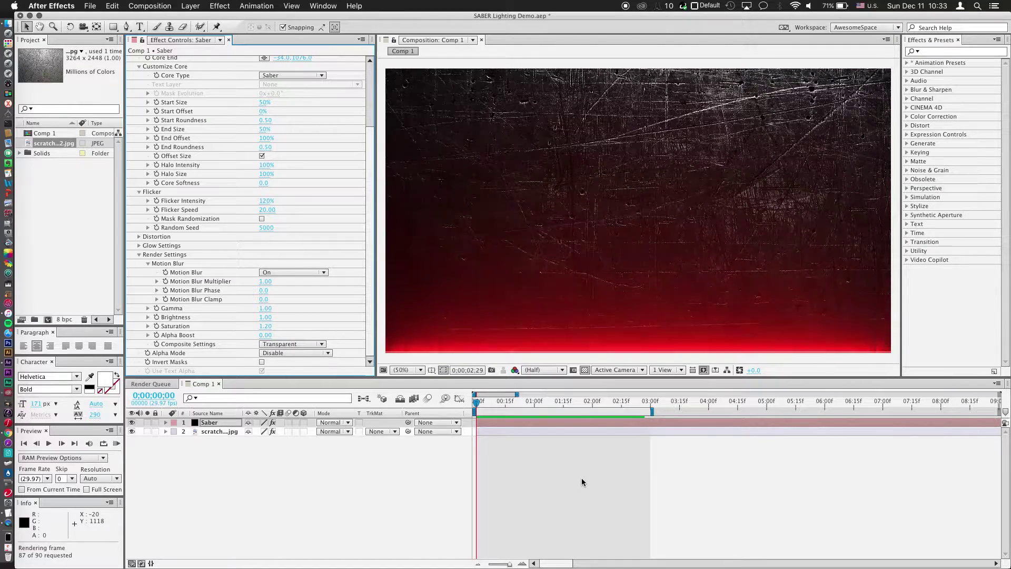
key(space)
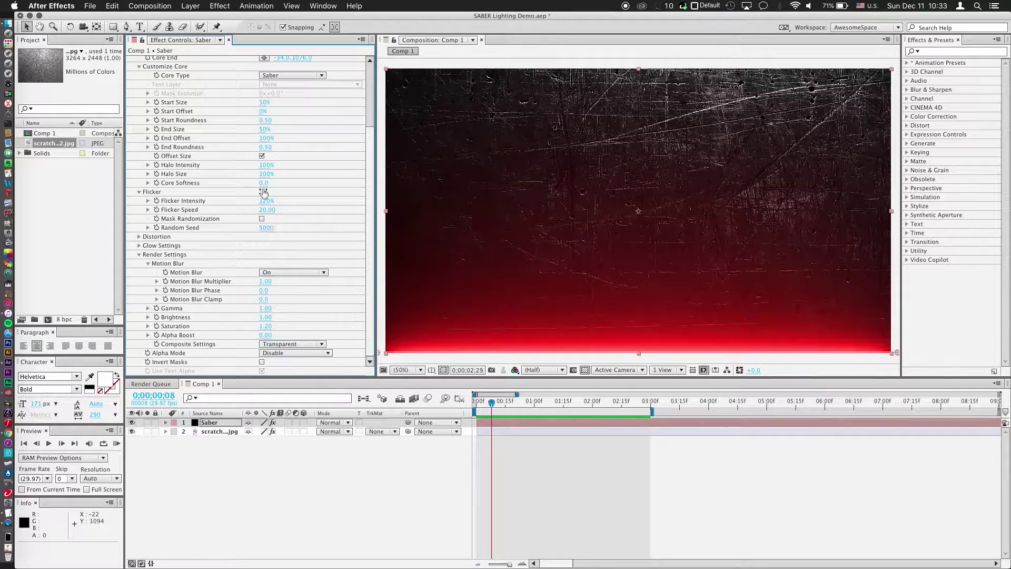
mouse_move(266, 228)
mouse_down()
mouse_move(275, 228)
mouse_move(265, 227)
mouse_up()
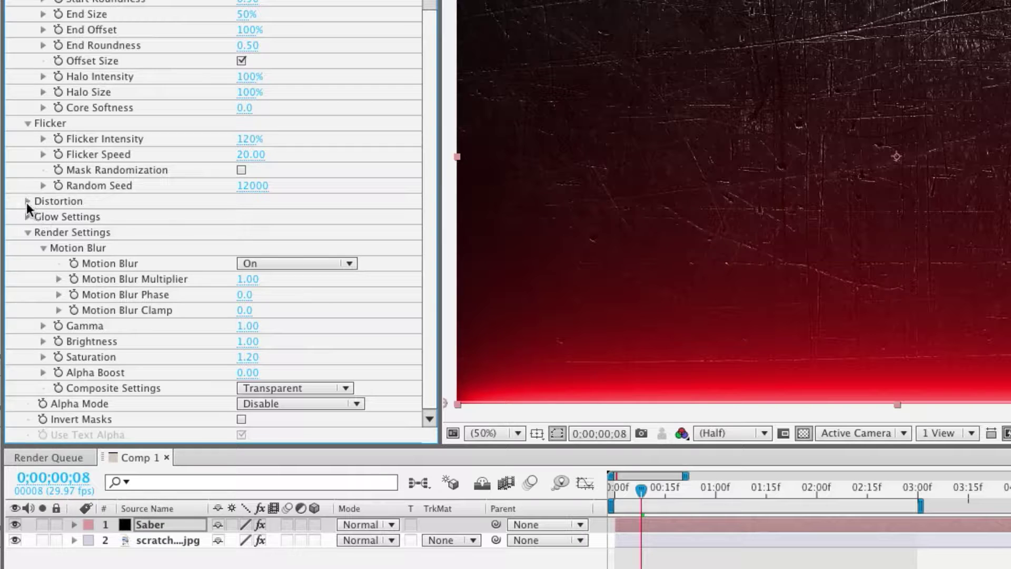
Set the saber's Glow Distortion amount to 52 and preview the smoke-like distortion in the work area
click(27, 201)
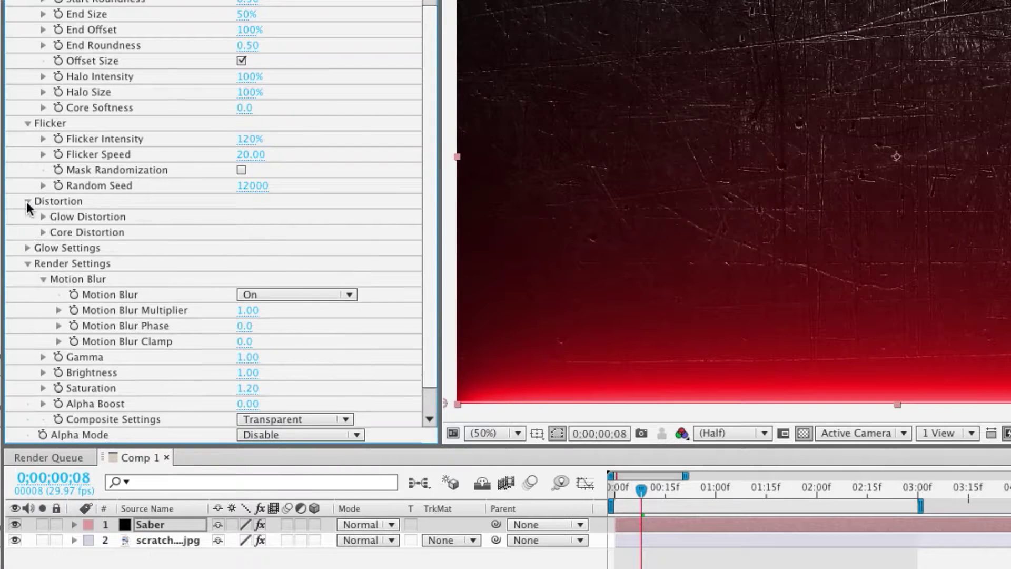
scroll(213, 198, down, 2)
click(43, 189)
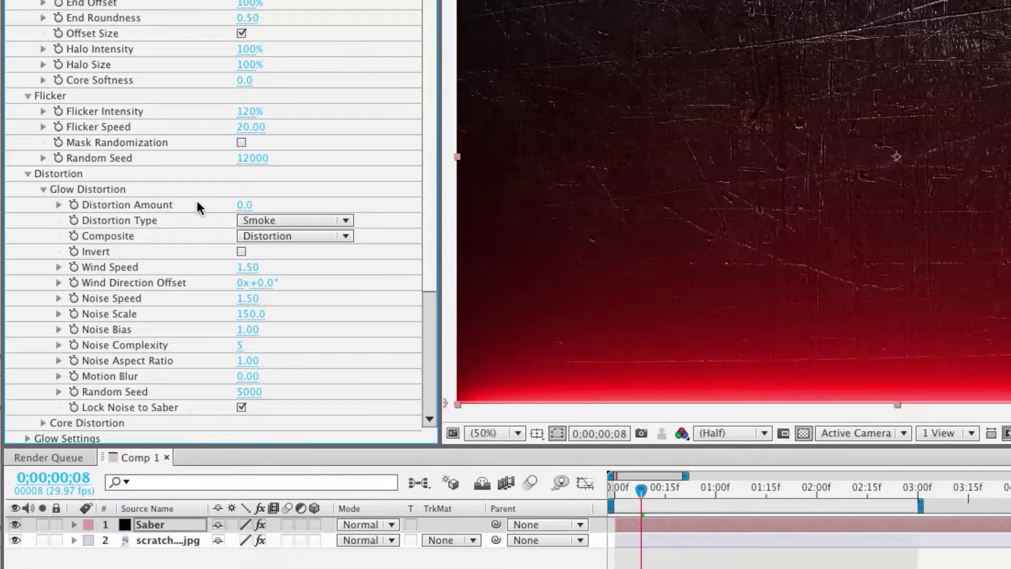
scroll(207, 249, down, 5)
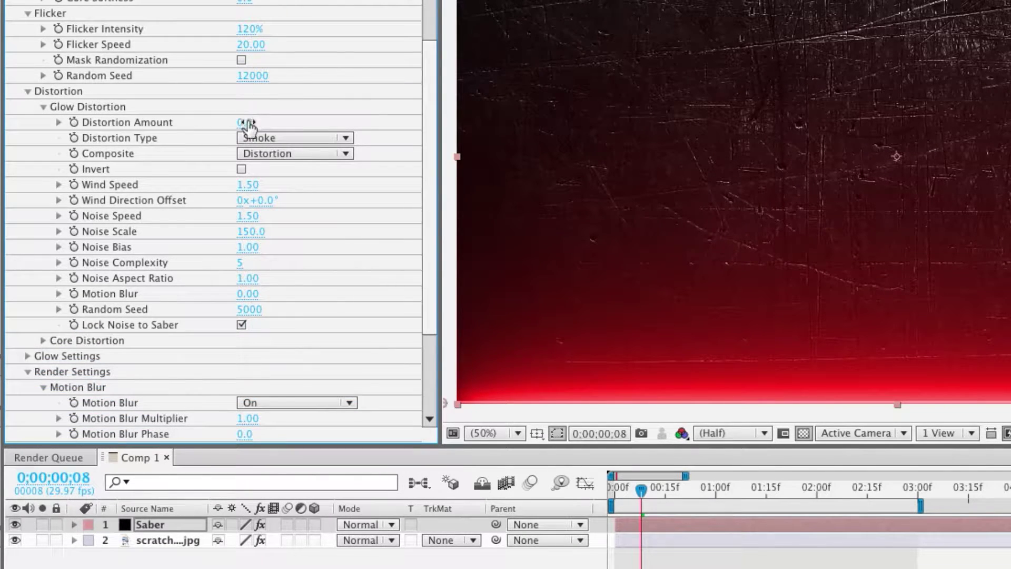
drag(249, 126, 293, 117)
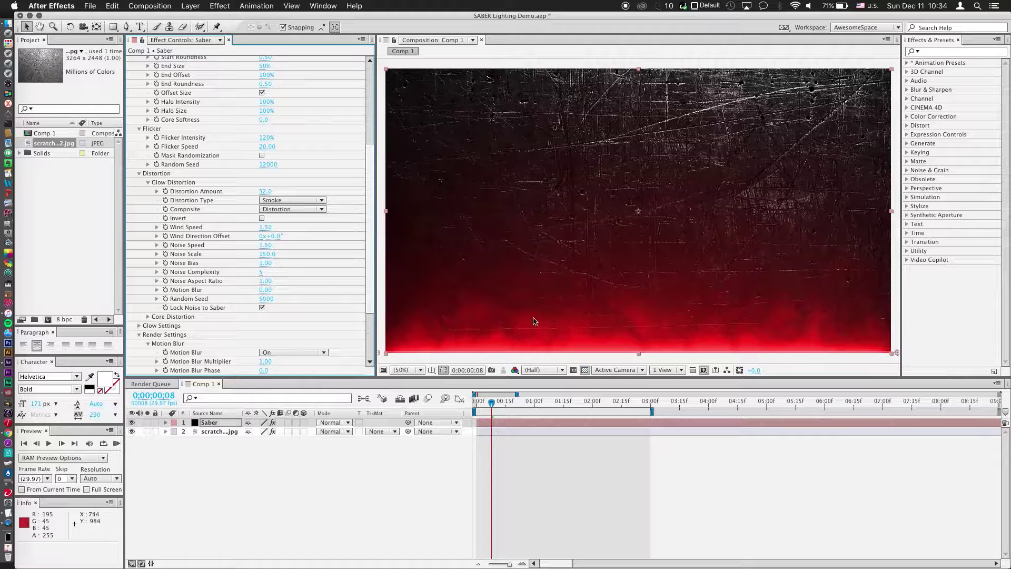
key(KP_0)
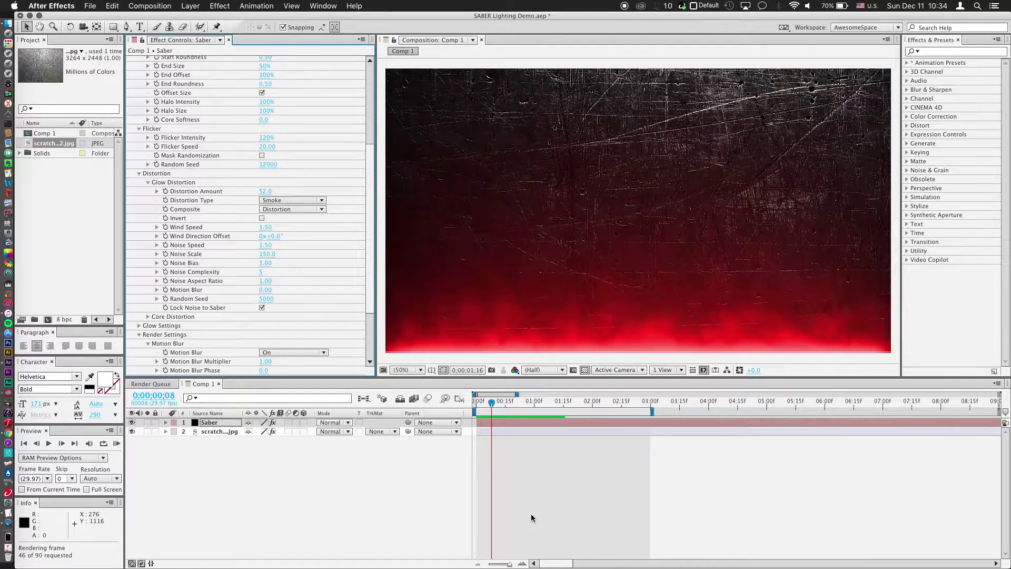
key(space)
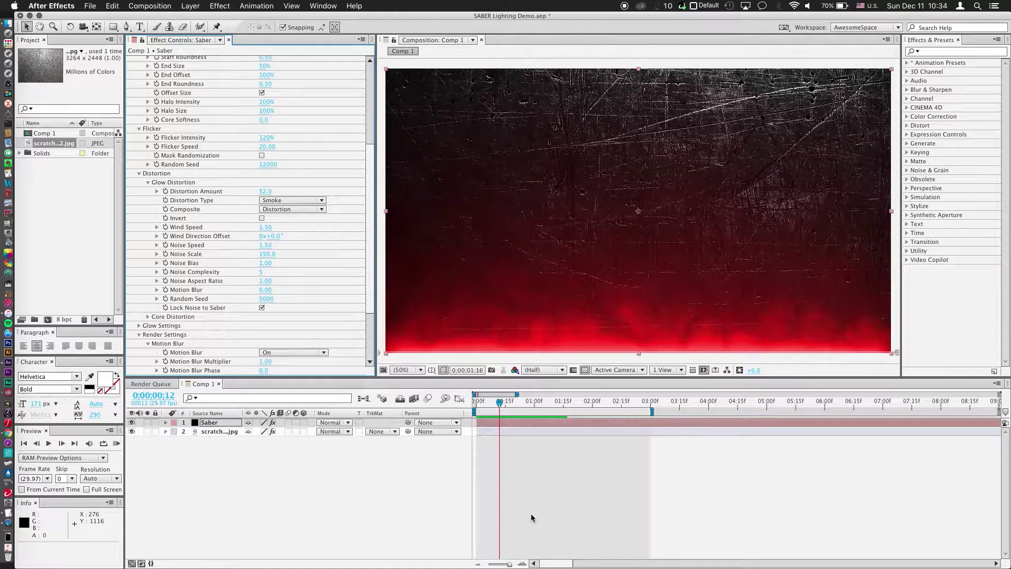
Change the glow distortion's type to Fluid and preview the animated result
click(289, 200)
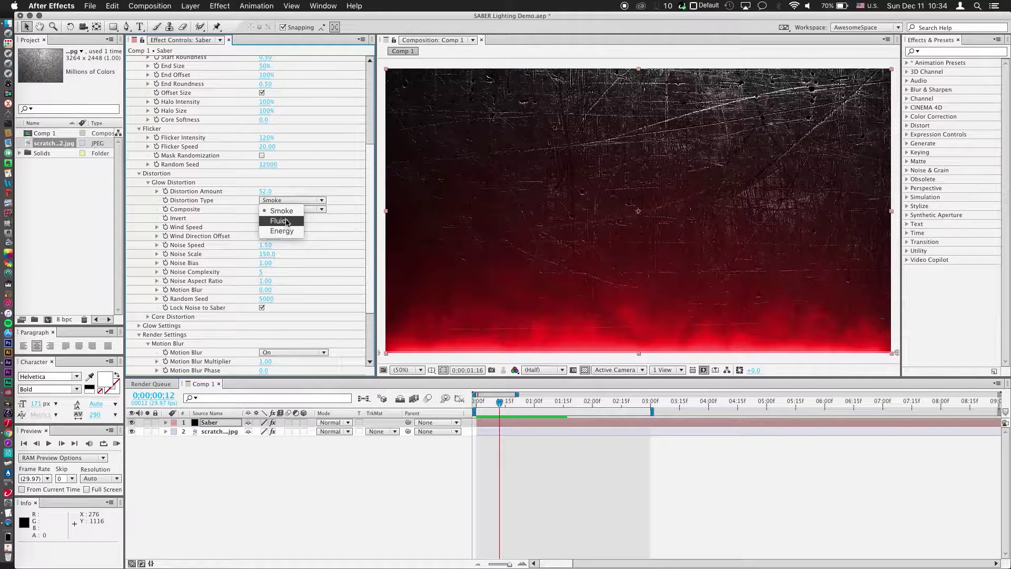
click(291, 222)
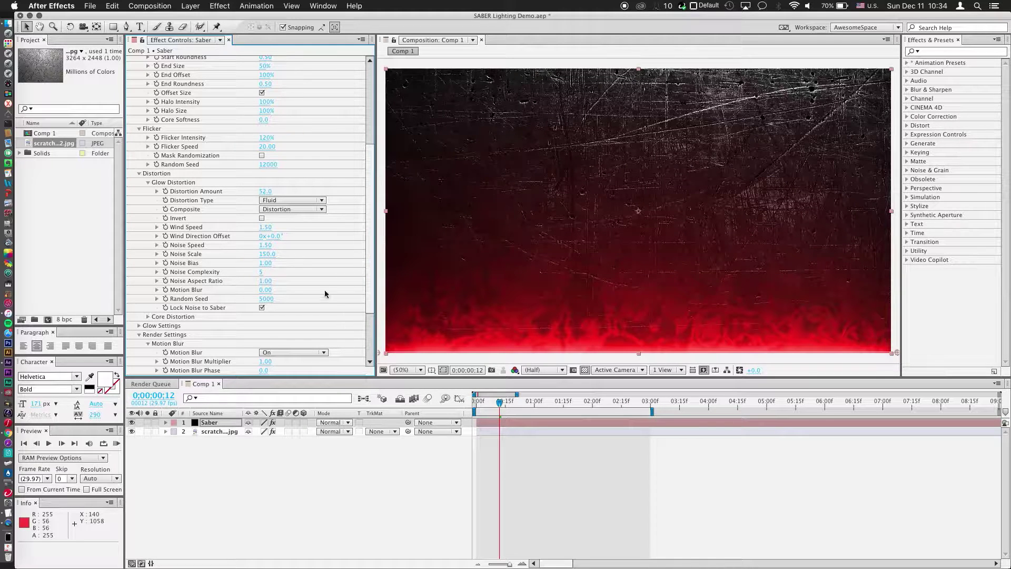
key(KP_0)
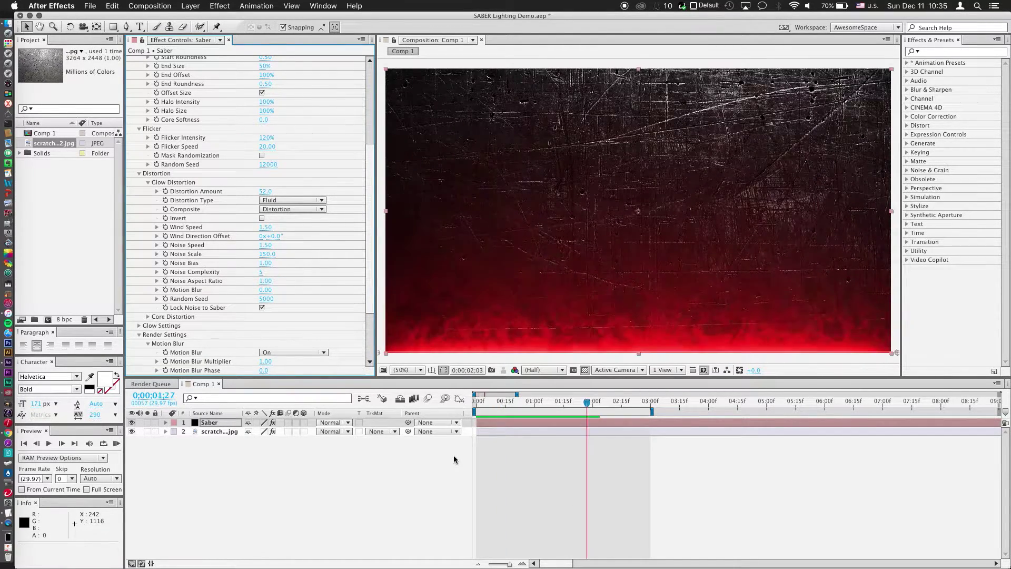
click(567, 501)
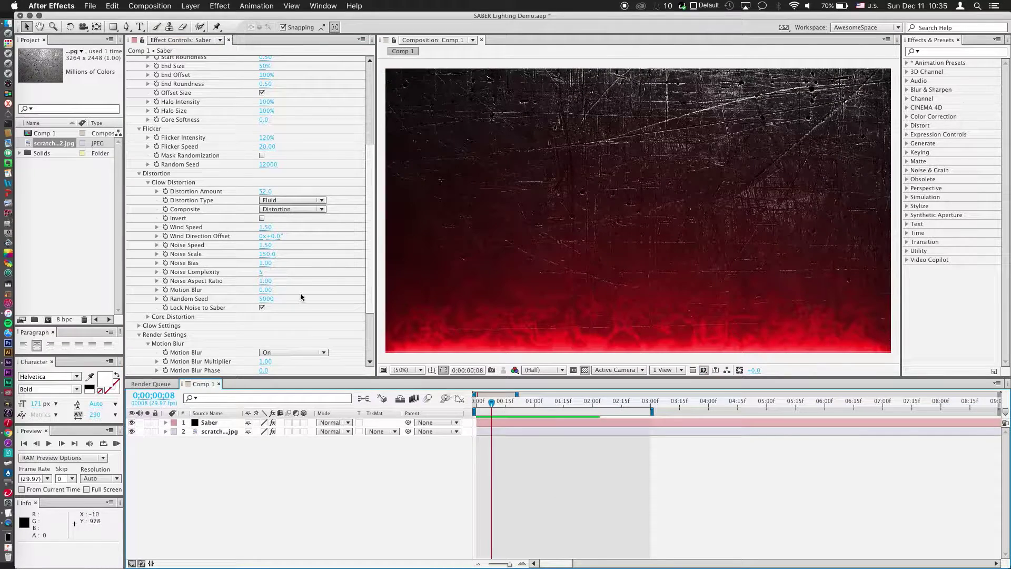
Set the glow distortion's Noise Scale to 324 and its Noise Speed to 1.49
drag(266, 254, 277, 254)
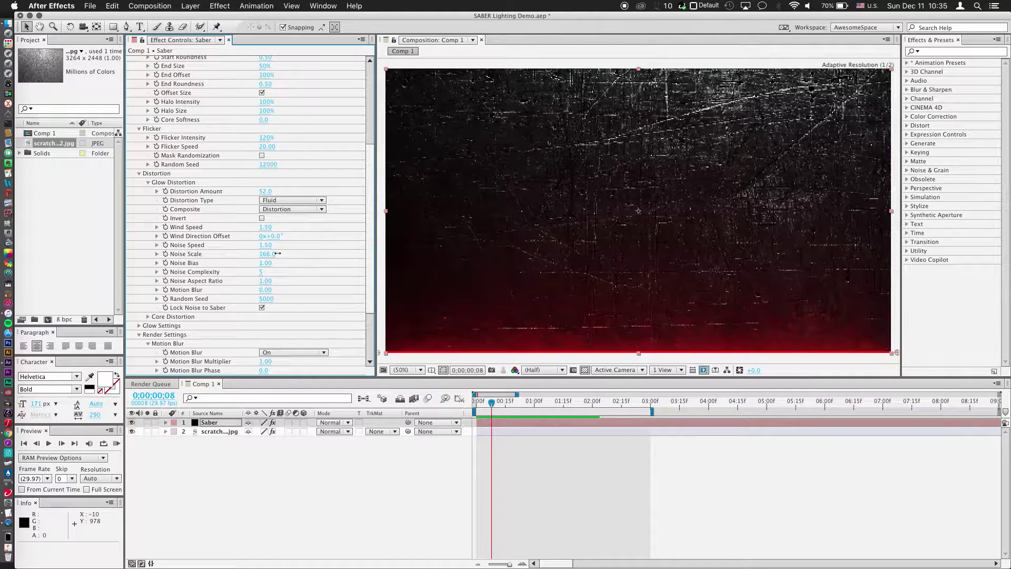
drag(237, 255, 278, 256)
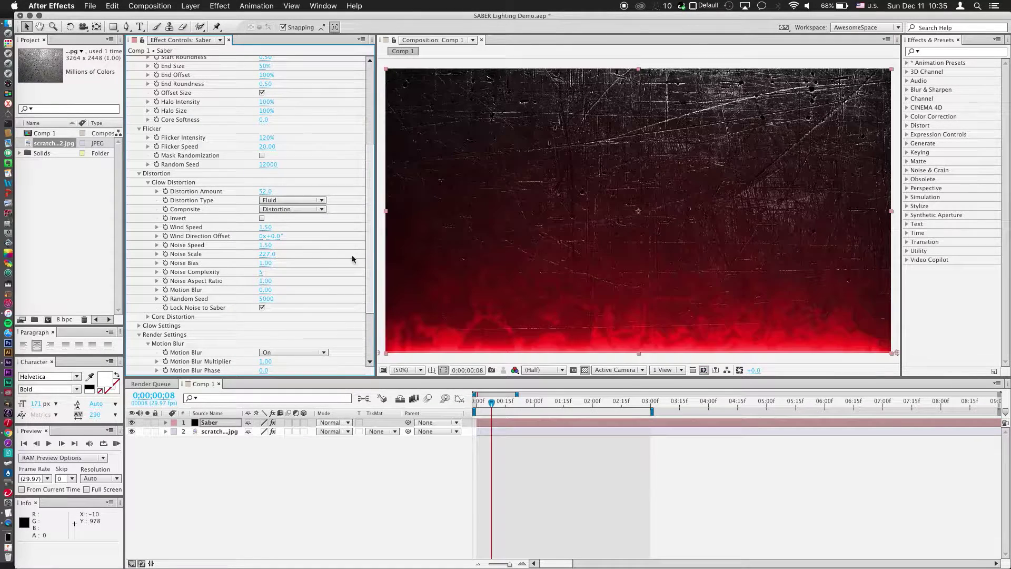
drag(265, 256, 313, 255)
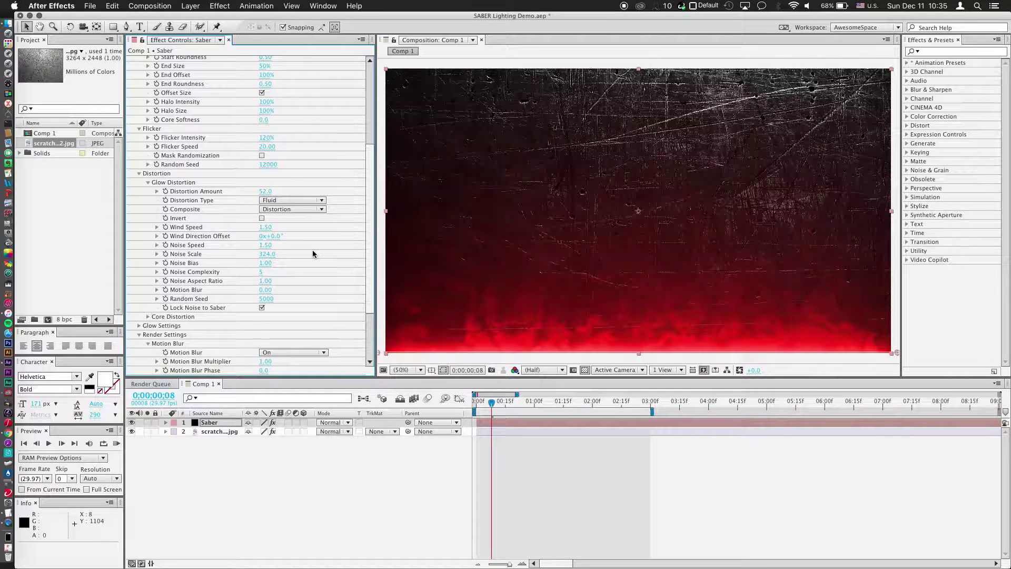
scroll(293, 256, down, 2)
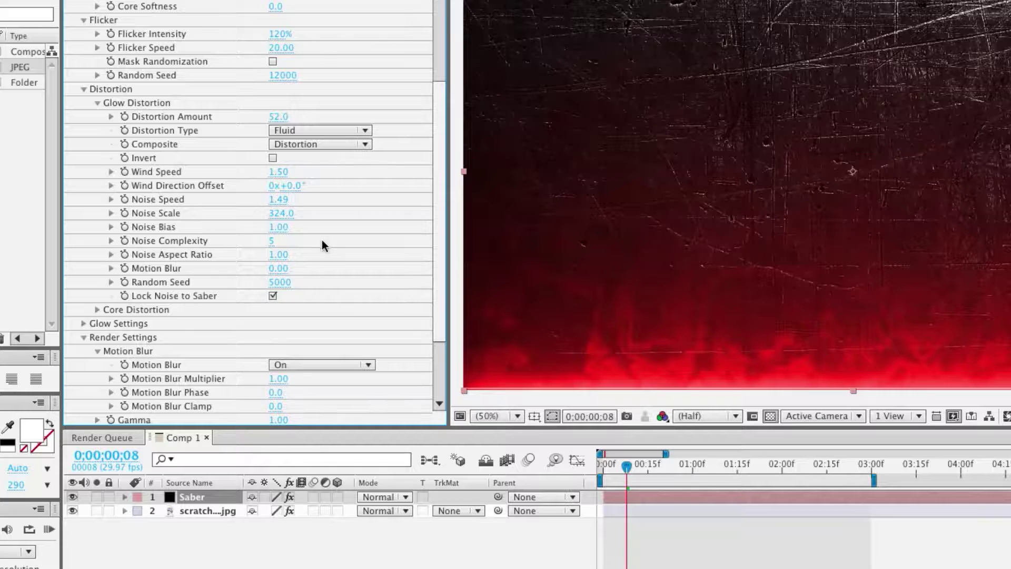
Set the glow distortion's Motion Blur to 0.5 and preview the softened movement
drag(265, 273, 288, 269)
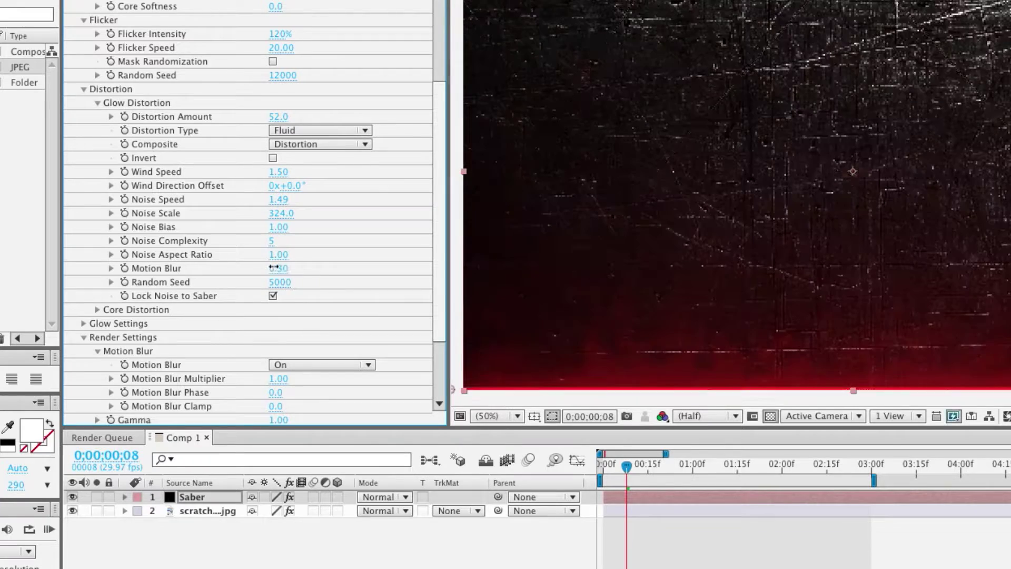
click(283, 269)
text(0.5)
key(Return)
key(KP_0)
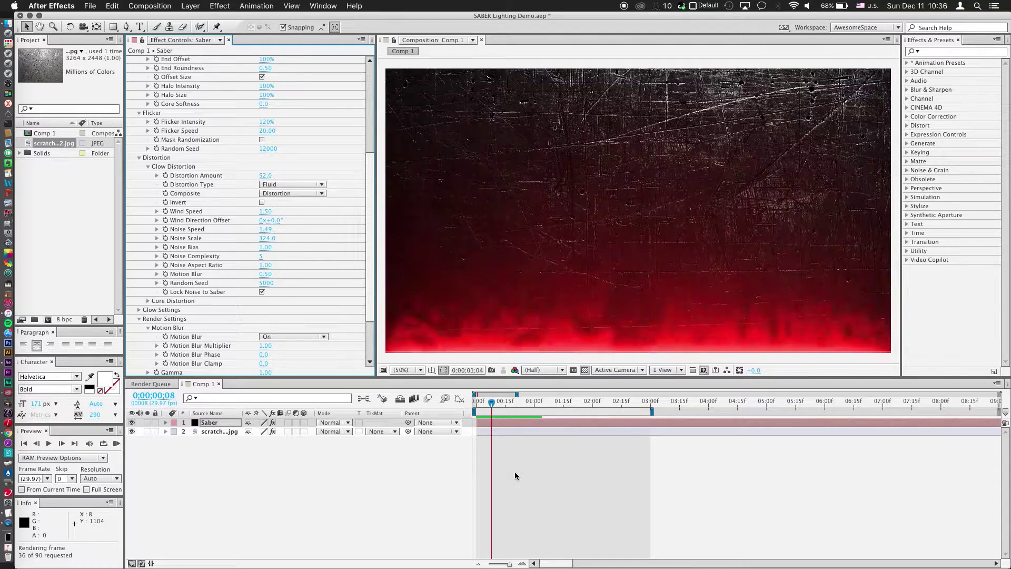
click(300, 269)
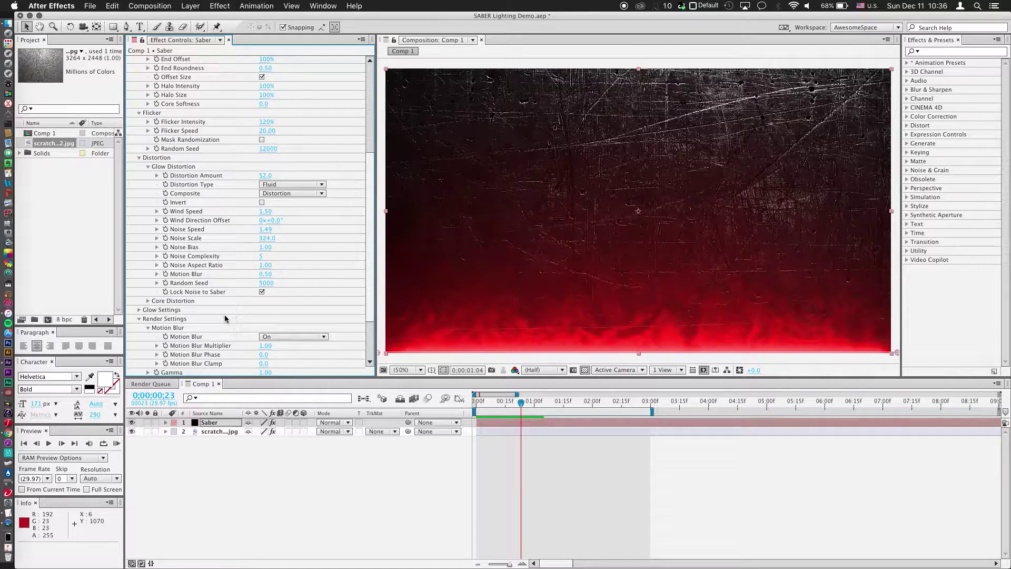
Try a Fluid Core Distortion on the saber with a Distortion Amount of 122
scroll(225, 318, down, 5)
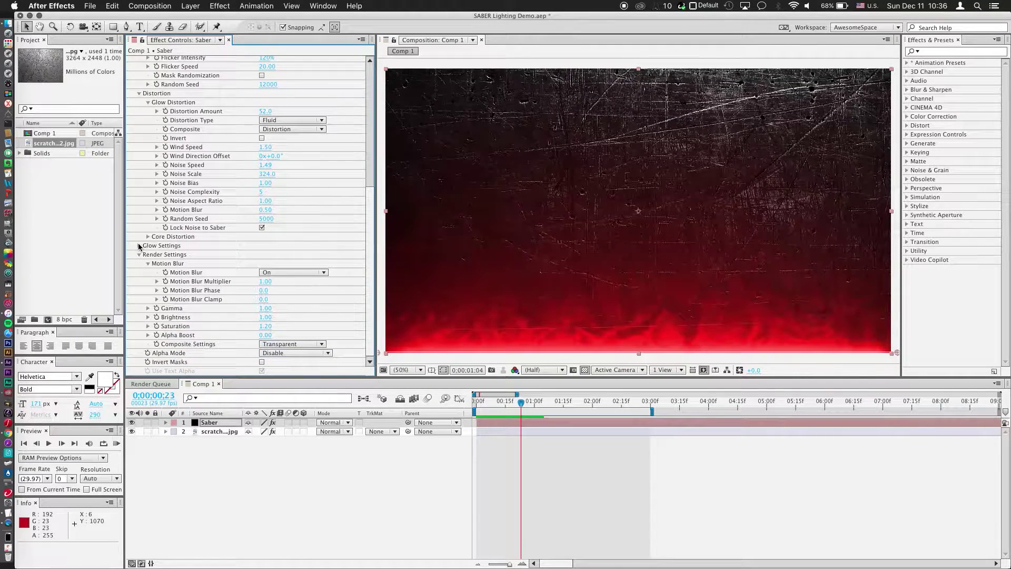
click(148, 237)
scroll(308, 190, down, 4)
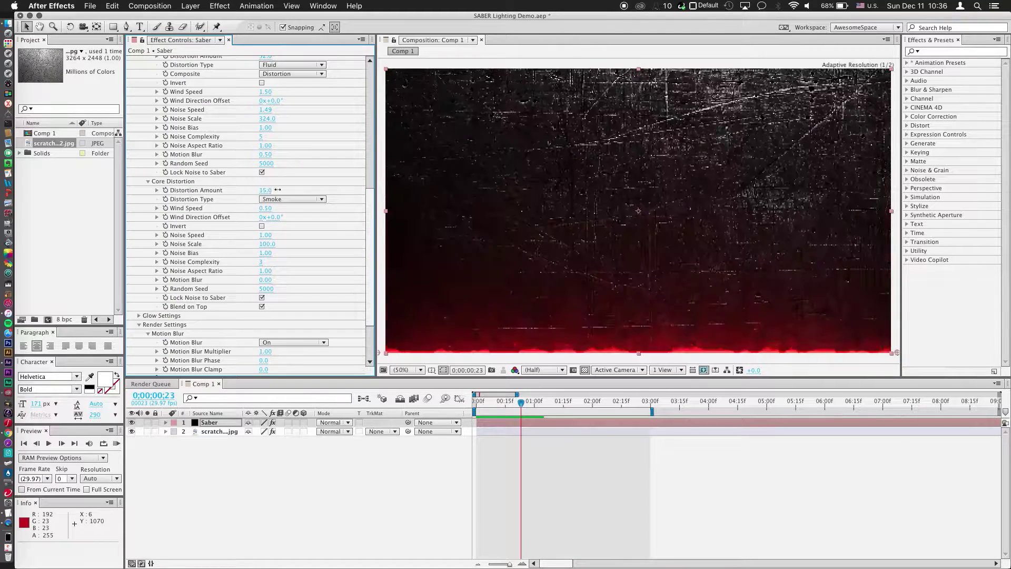
drag(267, 190, 253, 190)
click(292, 199)
click(268, 191)
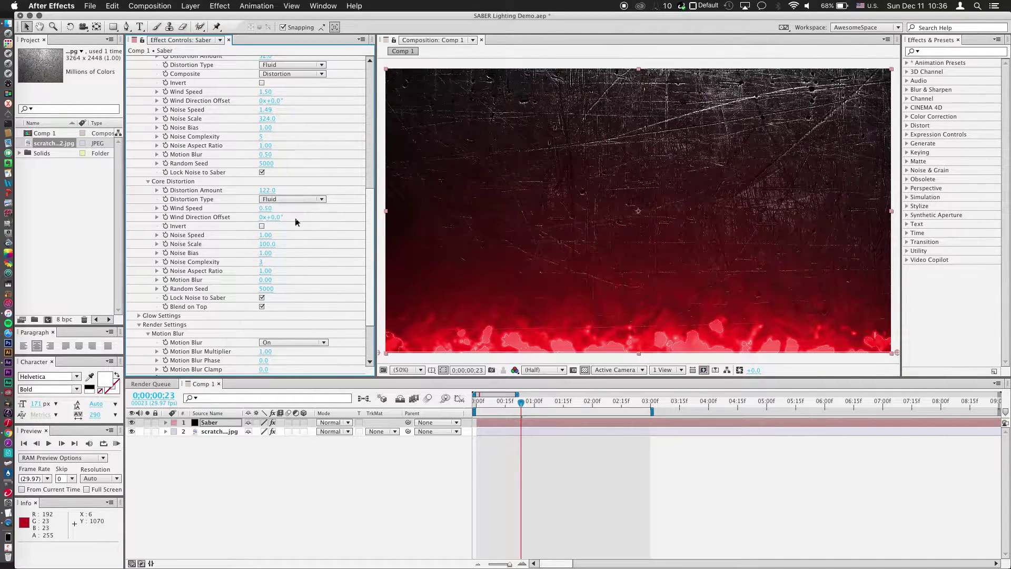
click(148, 181)
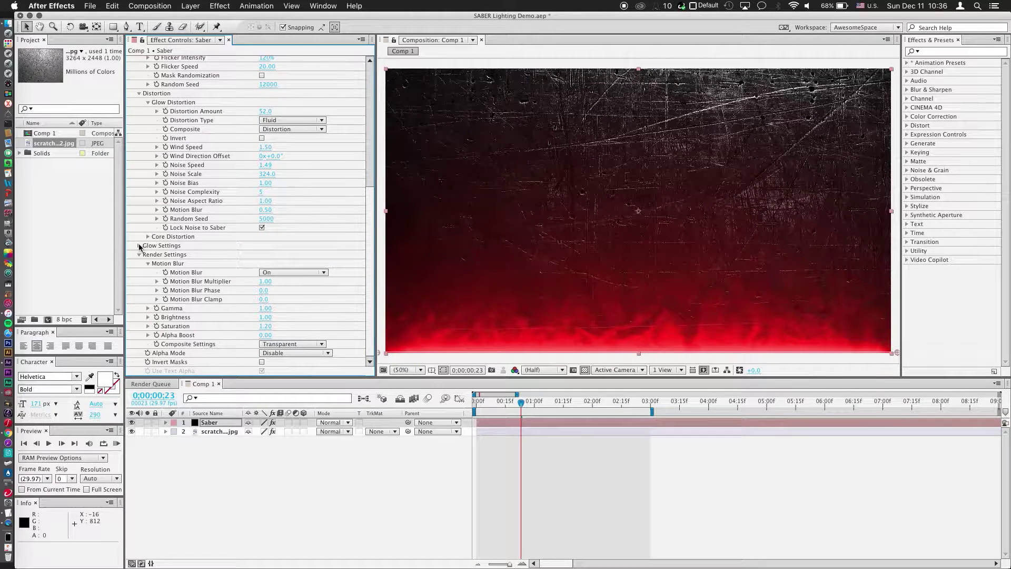
Raise the Glow Intensity Multiplier in the saber's Glow Settings to 70.64
click(139, 246)
scroll(201, 284, down, 6)
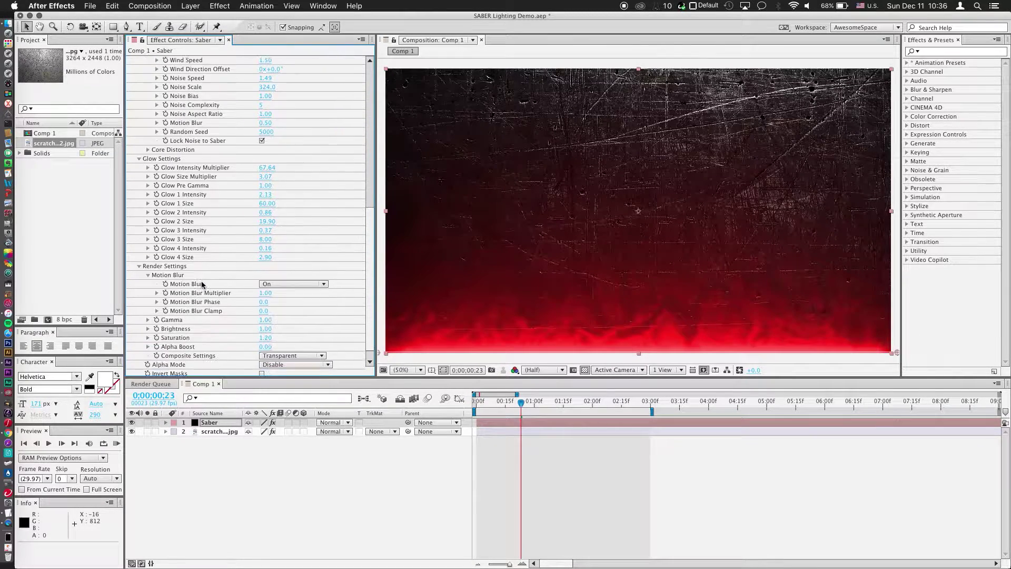
drag(267, 167, 288, 169)
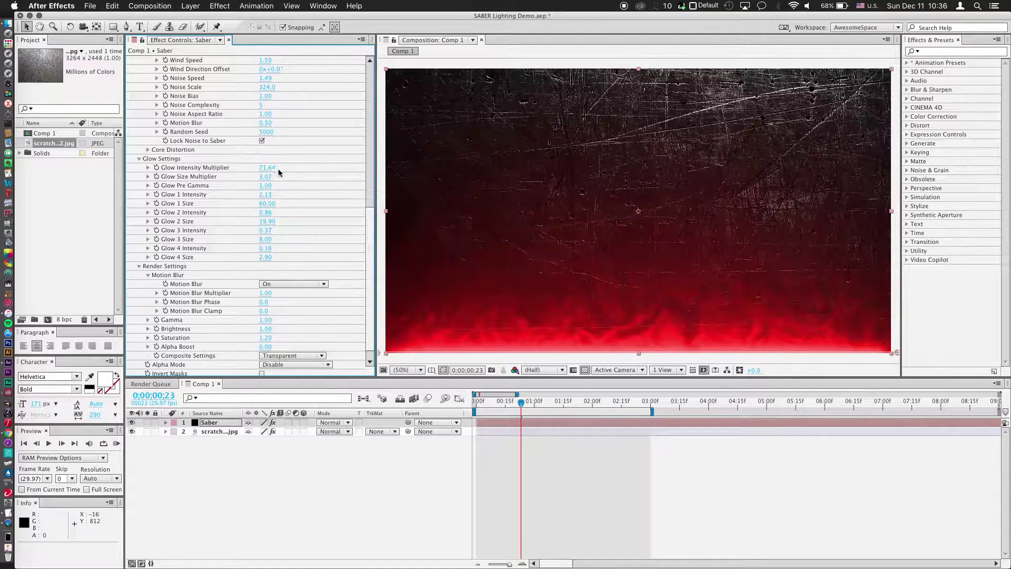
drag(275, 174, 274, 175)
scroll(292, 251, up, 1)
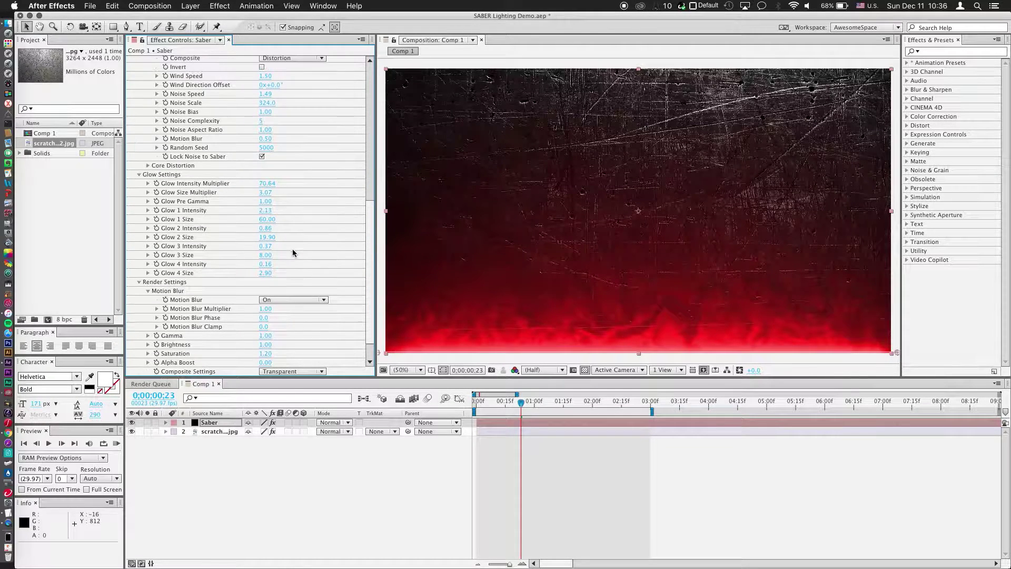
click(139, 174)
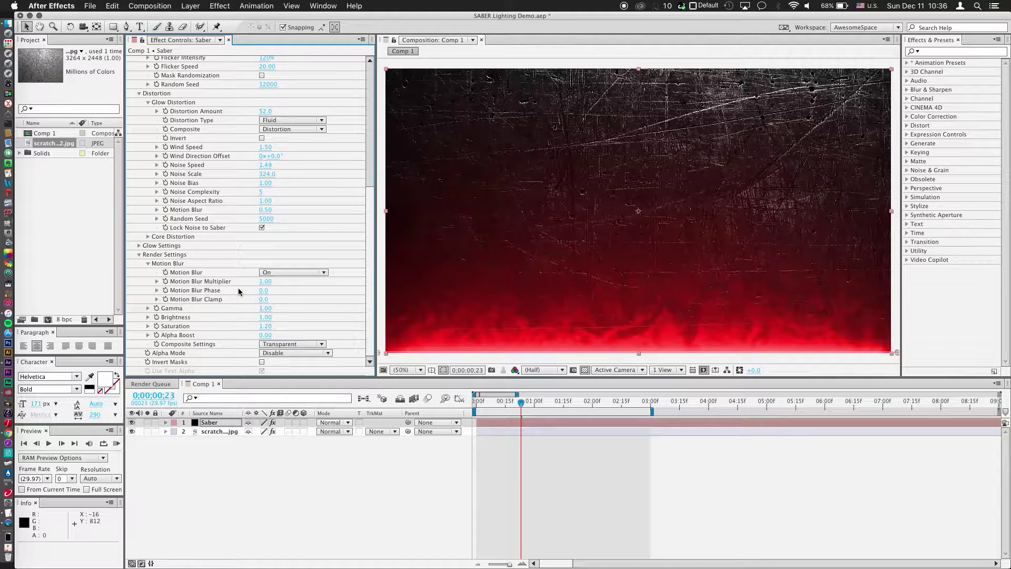
Fine-tune the beam's end points along the frame's bottom edge, with Core Start at 1940, 1076 and Core End at -28, 1076
scroll(238, 292, up, 6)
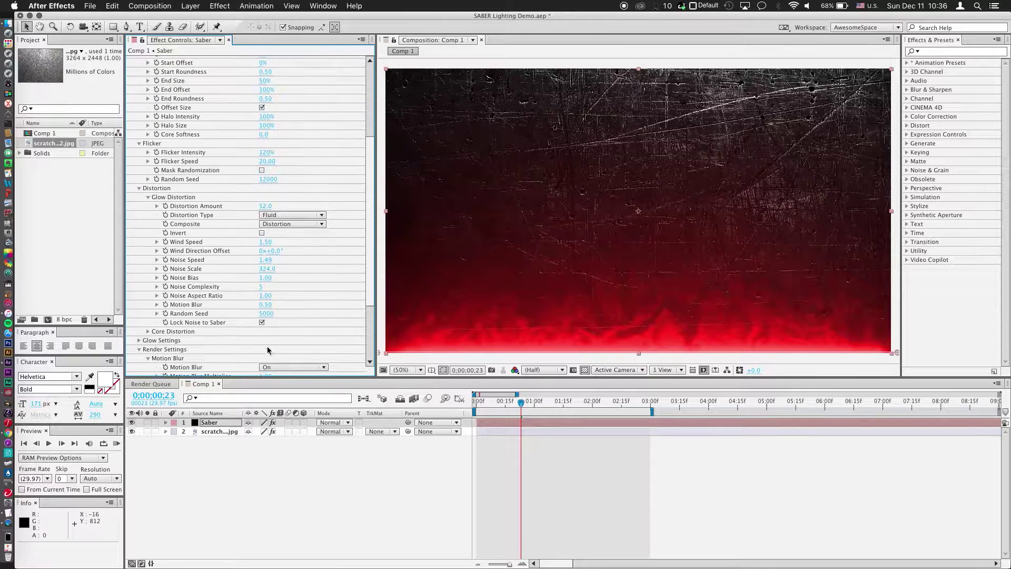
scroll(292, 331, up, 8)
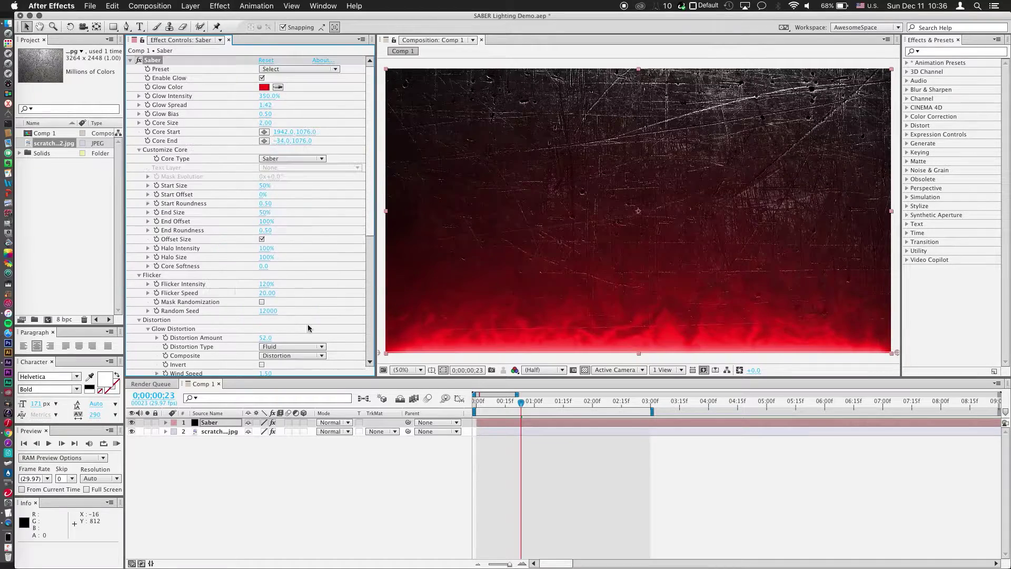
drag(377, 352, 379, 353)
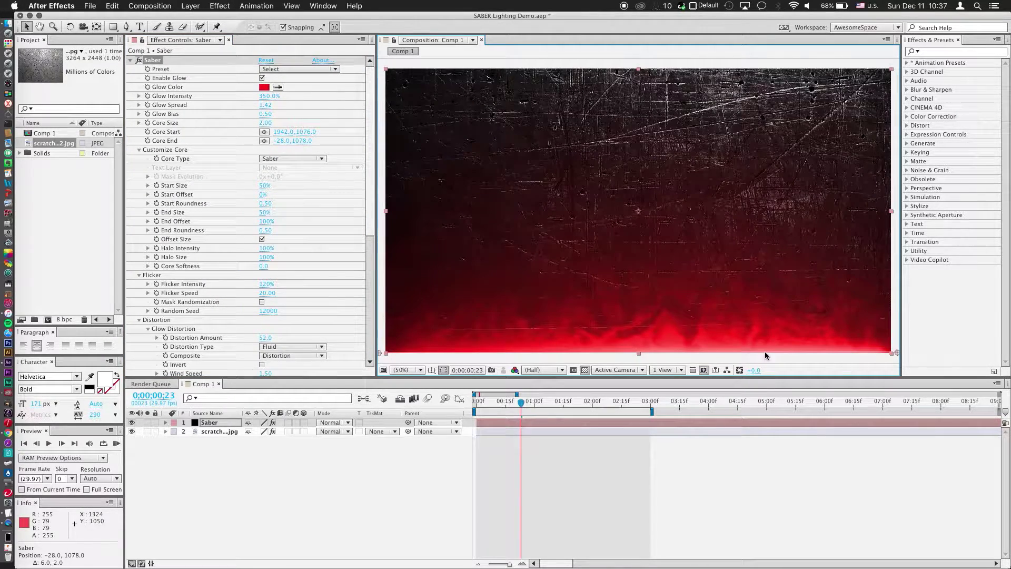
drag(898, 355, 899, 356)
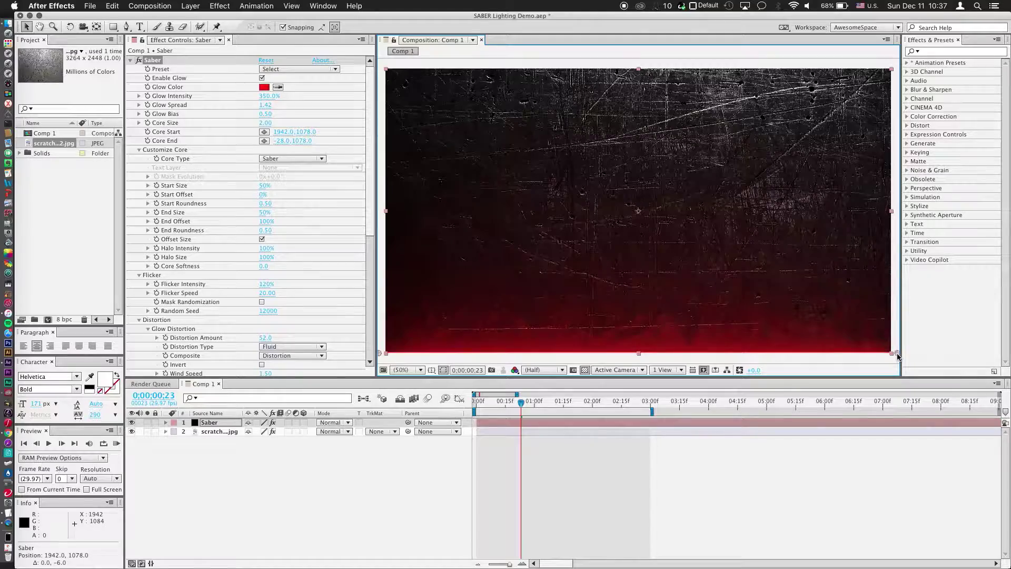
key(space)
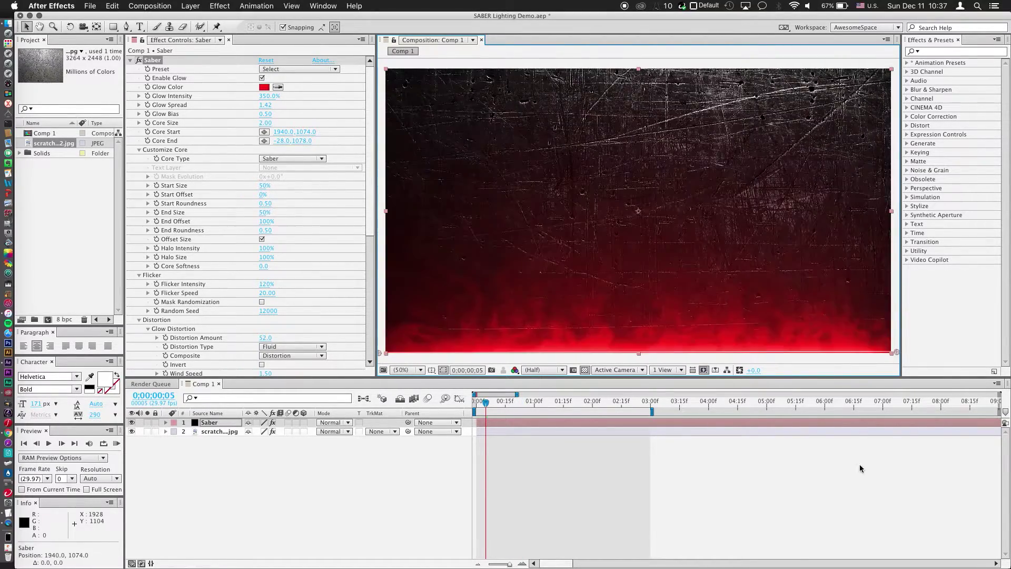
drag(379, 357, 379, 356)
Set the saber's Glow Spread to 1.77 and Core Size to 2.40, and preview the animation
mouse_move(265, 104)
mouse_down()
mouse_move(298, 110)
mouse_move(262, 108)
mouse_move(294, 121)
mouse_move(271, 127)
mouse_move(274, 116)
mouse_up()
key(KP_0)
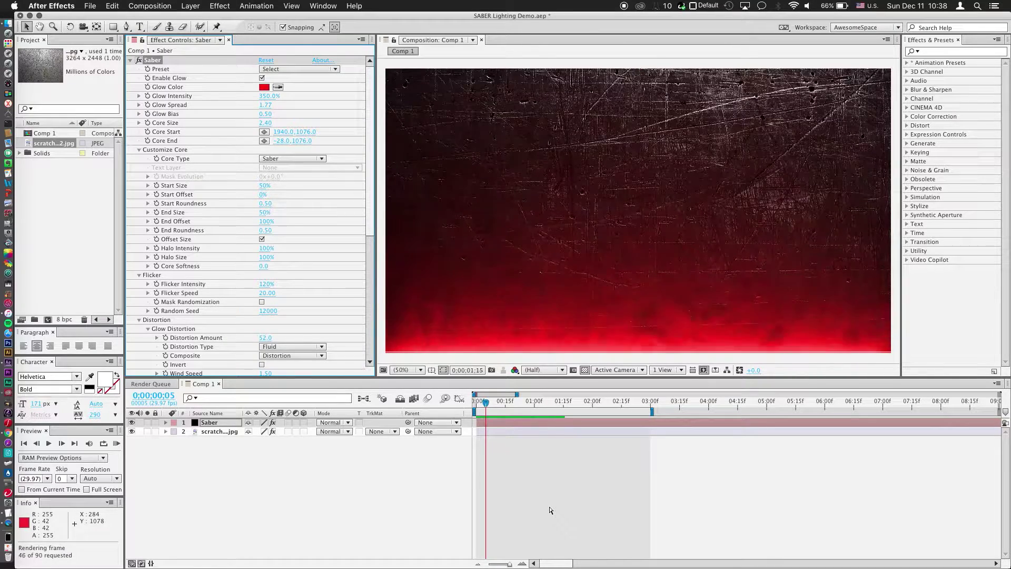